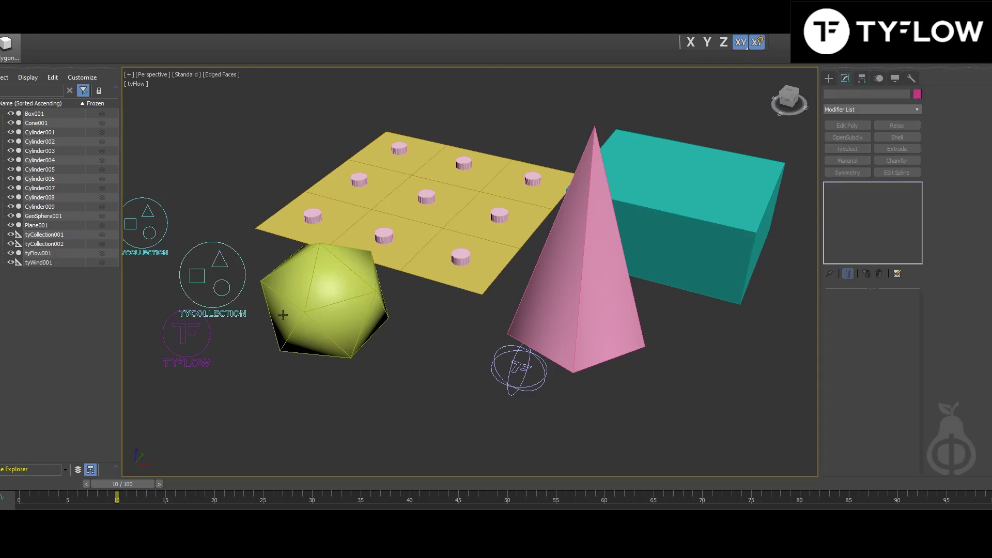
Add the large flat yellow plane to the object list of tyCollection001.
{"action": "left_click", "coordinate": [245, 285]}
{"action": "left_click", "coordinate": [848, 446]}
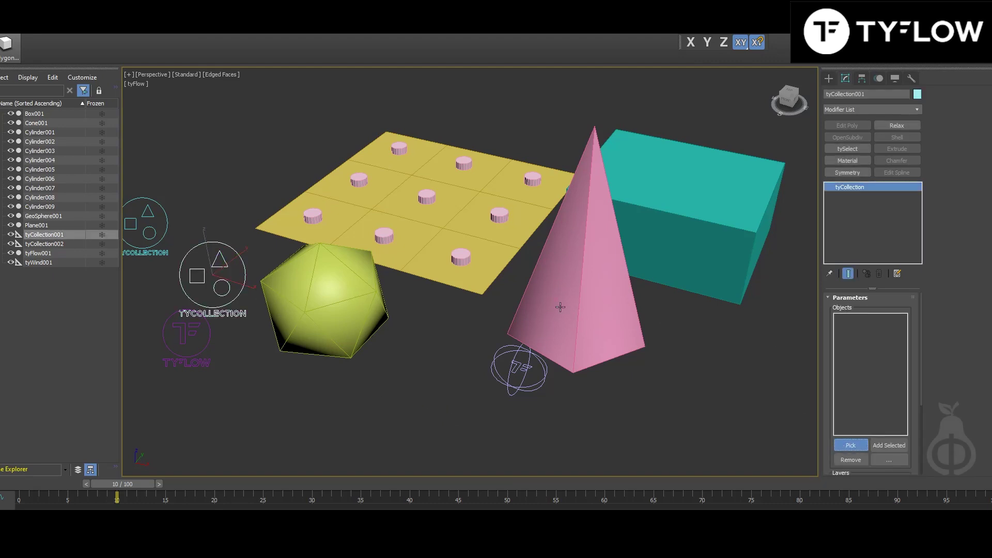
{"action": "left_click", "coordinate": [508, 258]}
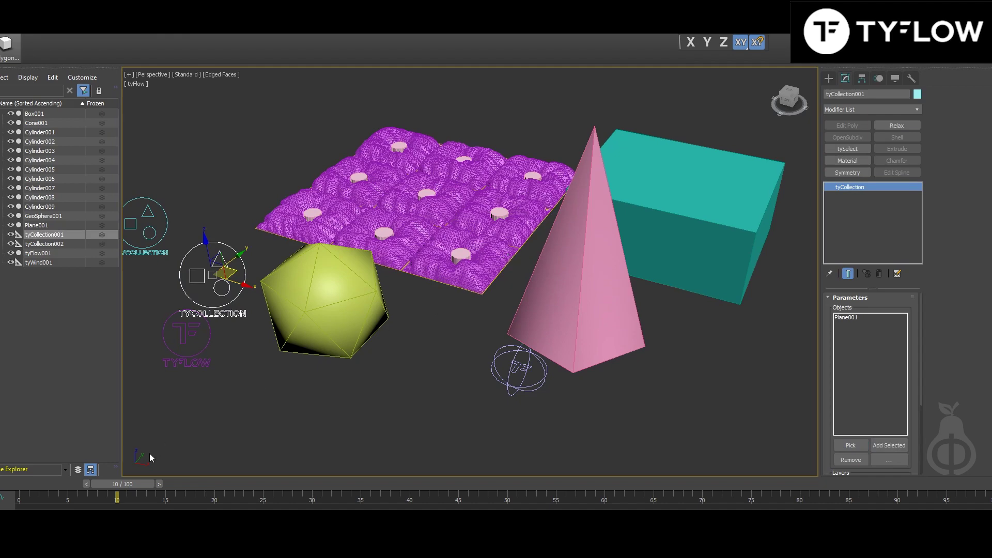
Turn off the edged-faces display, and add the geosphere, the box and the cone to tyCollection001's objects.
{"action": "mouse_move", "coordinate": [137, 486]}
{"action": "left_mouse_down"}
{"action": "mouse_move", "coordinate": [310, 489]}
{"action": "mouse_move", "coordinate": [80, 488]}
{"action": "mouse_move", "coordinate": [149, 487]}
{"action": "left_mouse_up"}
{"action": "key", "text": "F4"}
{"action": "left_click", "coordinate": [348, 304]}
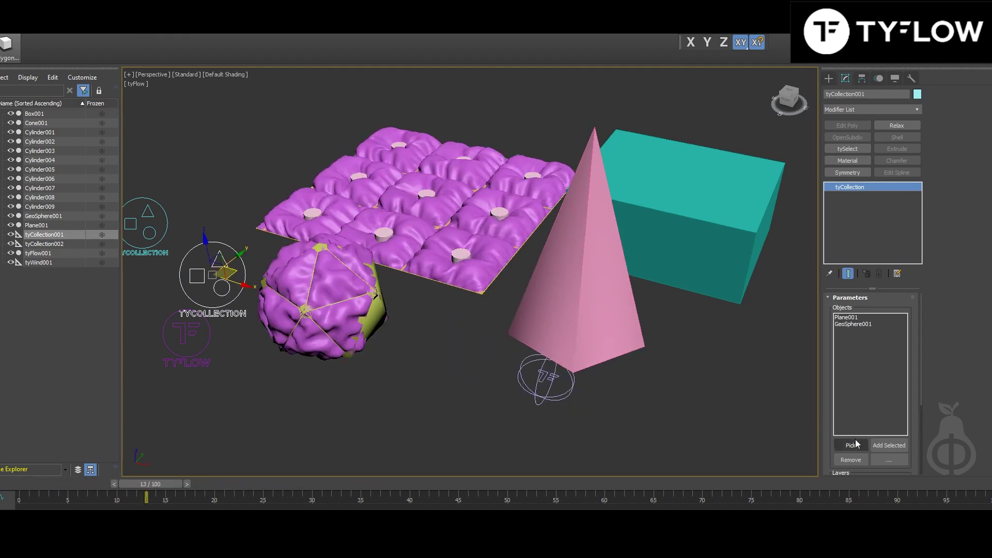
{"action": "left_click", "coordinate": [677, 183]}
{"action": "left_click", "coordinate": [551, 294]}
{"action": "right_click", "coordinate": [551, 294]}
Scrub the simulation forward to the end of the timeline and view the inflating shapes from several angles.
{"action": "middle_click_drag", "start_coordinate": [377, 403], "coordinate": [414, 407], "text": "alt"}
{"action": "left_click_drag", "start_coordinate": [155, 485], "coordinate": [391, 484]}
{"action": "middle_click_drag", "start_coordinate": [424, 429], "coordinate": [516, 340], "text": "alt"}
{"action": "left_click_drag", "start_coordinate": [373, 484], "coordinate": [820, 484]}
{"action": "middle_click_drag", "start_coordinate": [569, 310], "coordinate": [427, 333], "text": "alt"}
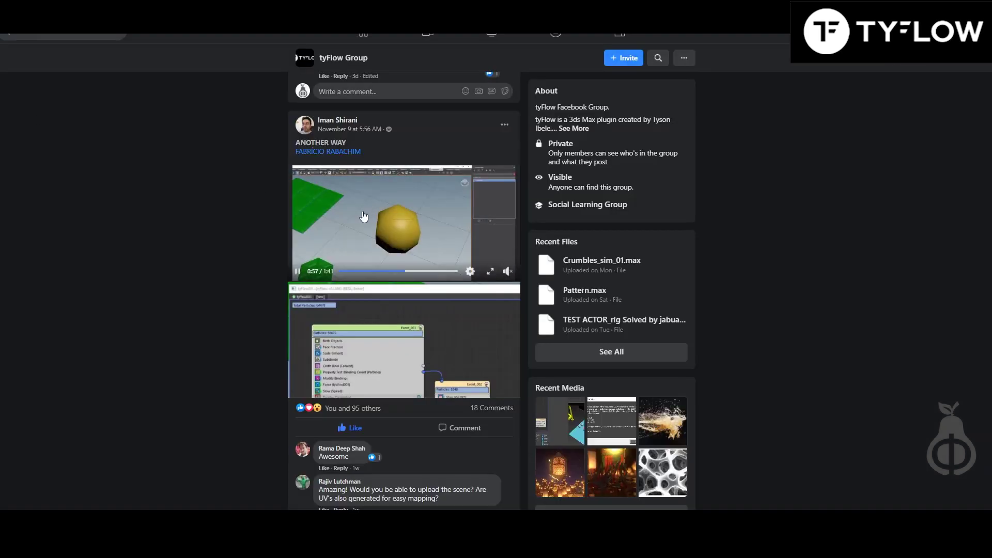
Switch to the tyFlow Group page on Facebook and view the reference video in the "ANOTHER WAY" post.
{"action": "left_click", "coordinate": [371, 194]}
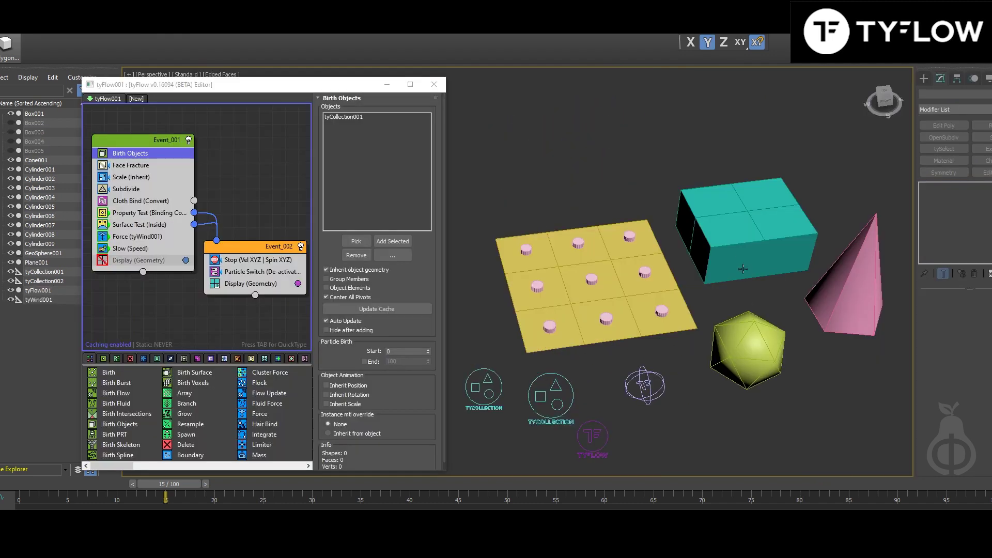
Reduce the teal box's length and width segments to 1 each.
{"action": "left_click", "coordinate": [743, 268]}
{"action": "mouse_move", "coordinate": [766, 291]}
{"action": "middle_mouse_down", "text": "alt"}
{"action": "mouse_move", "coordinate": [770, 275]}
{"action": "mouse_move", "coordinate": [771, 301]}
{"action": "middle_mouse_up", "text": "alt"}
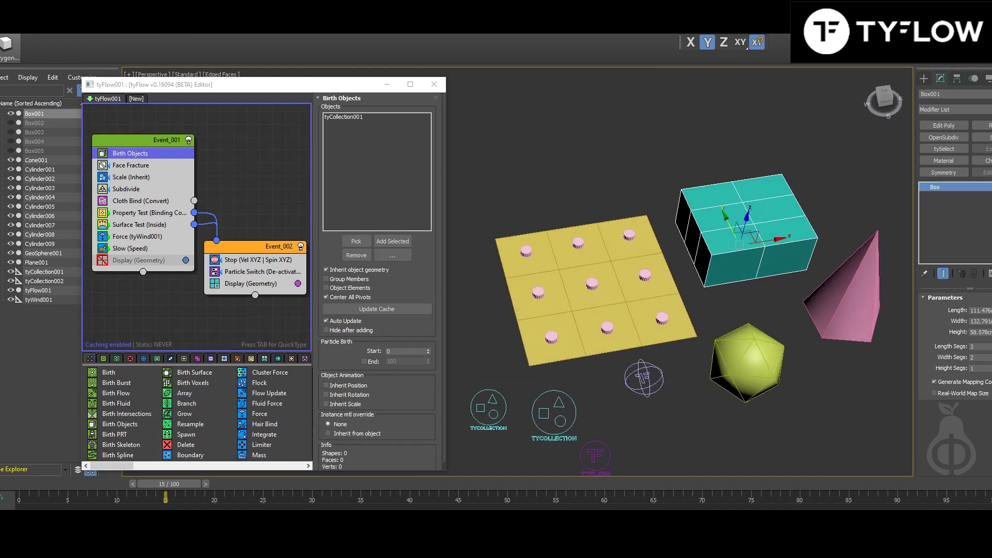
{"action": "left_click_drag", "start_coordinate": [990, 359], "coordinate": [990, 347]}
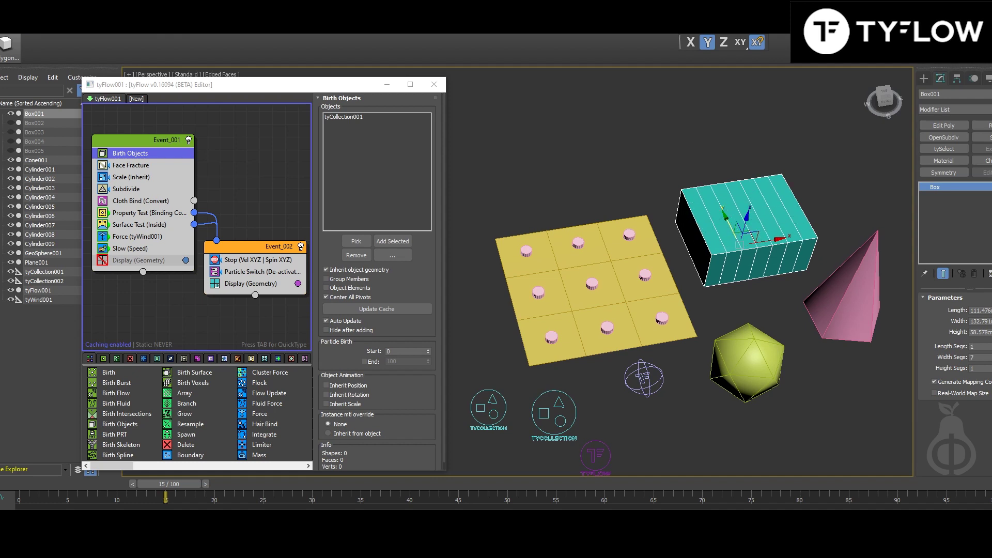
{"action": "left_click_drag", "start_coordinate": [990, 357], "coordinate": [990, 367]}
Examine the parameters of the tyWind, the plane, the tyFlow object and tyCollection001.
{"action": "left_click", "coordinate": [652, 389]}
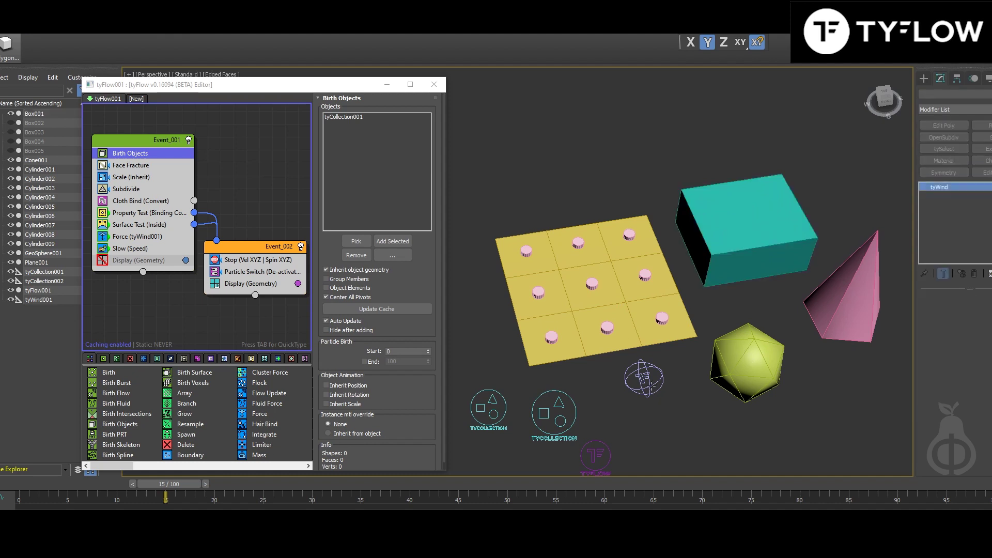
{"action": "middle_click_drag", "start_coordinate": [697, 408], "coordinate": [700, 395], "text": "alt"}
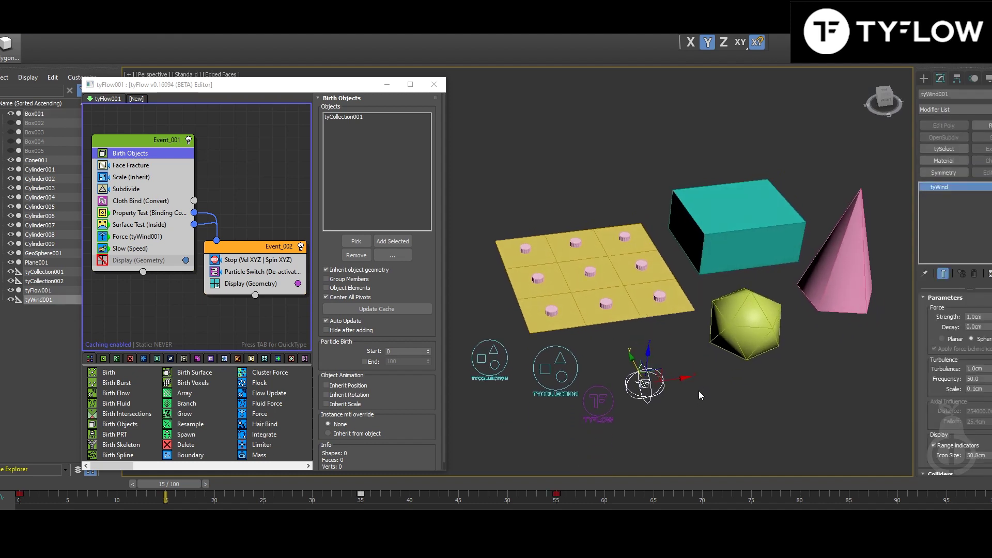
{"action": "double_click", "coordinate": [985, 316]}
{"action": "left_click", "coordinate": [636, 294]}
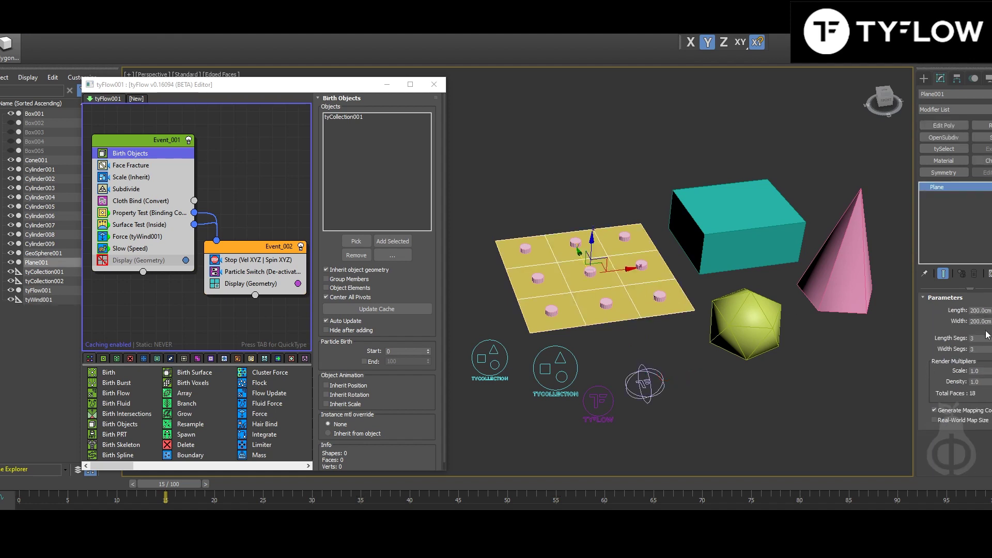
{"action": "left_click_drag", "start_coordinate": [991, 310], "coordinate": [962, 322]}
{"action": "left_click", "coordinate": [611, 401]}
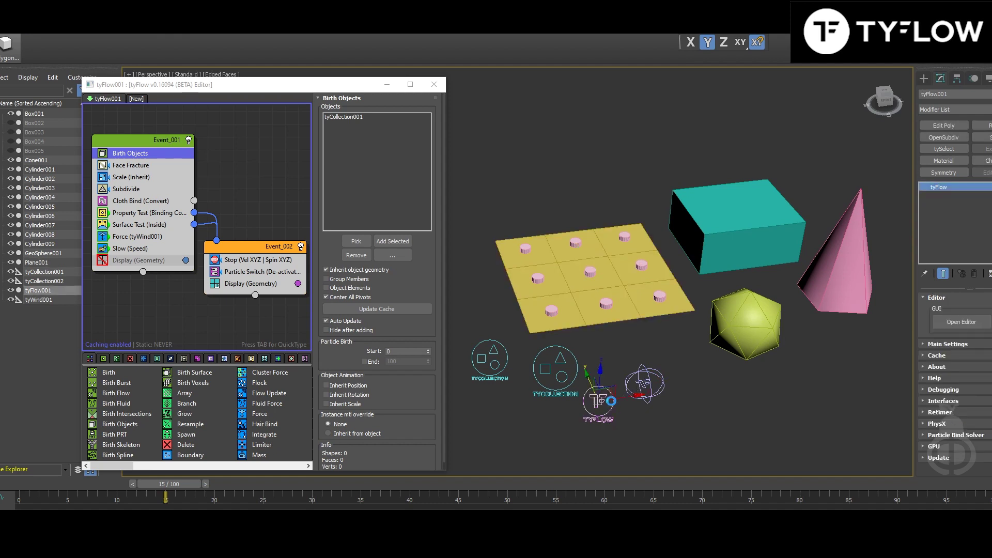
{"action": "left_click", "coordinate": [558, 401]}
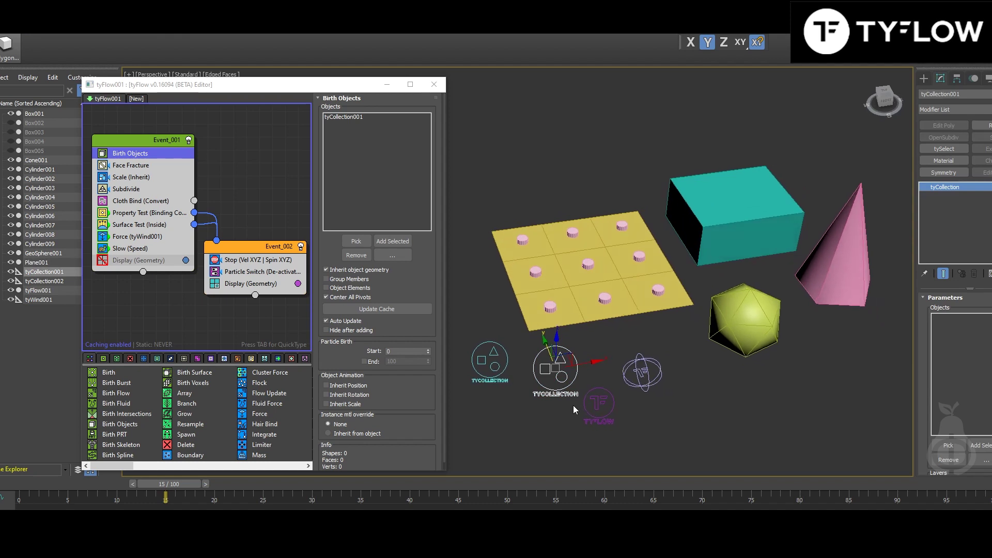
{"action": "left_click", "coordinate": [670, 402]}
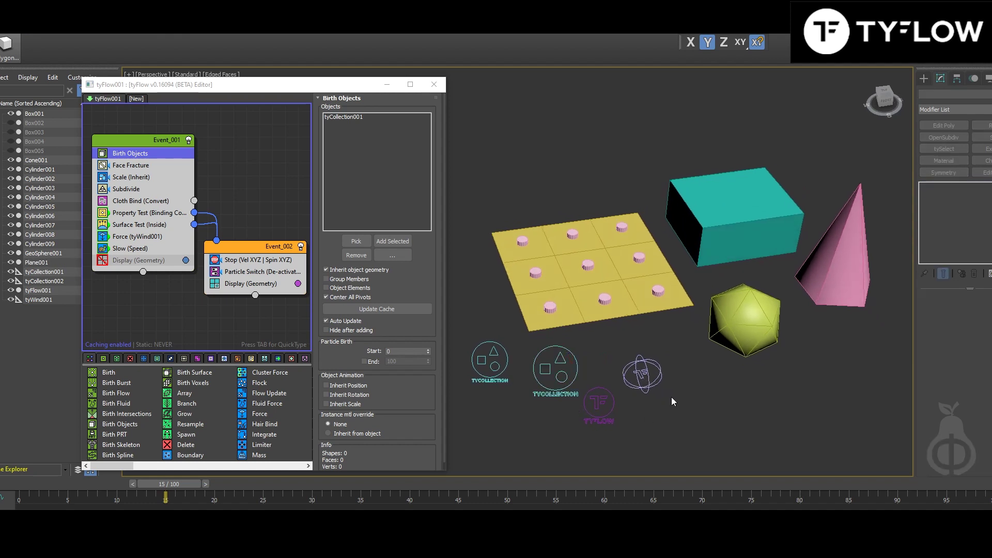
Search all actions for "tycol" and create a new tyCollection icon in the empty area near the geosphere.
{"action": "key", "text": "x"}
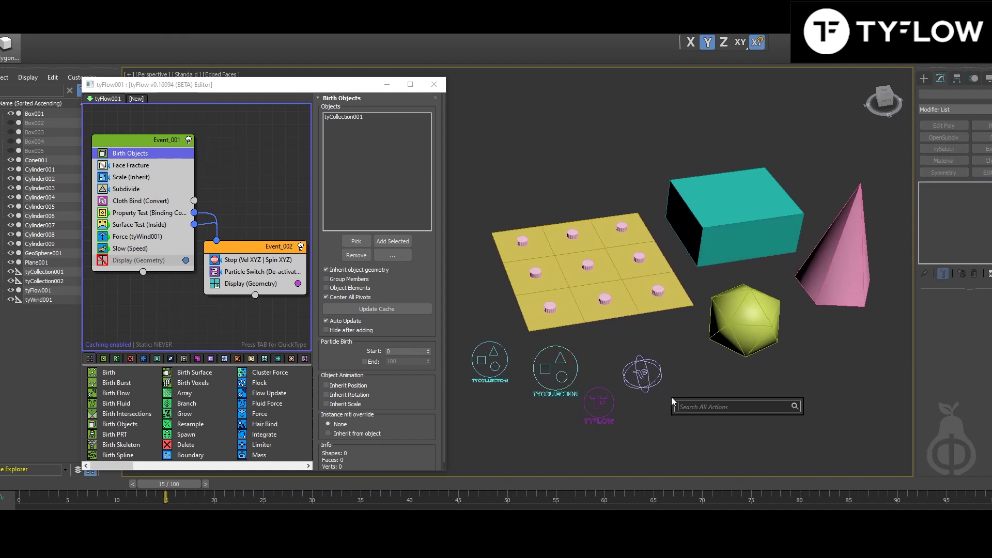
{"action": "type", "text": "tycol"}
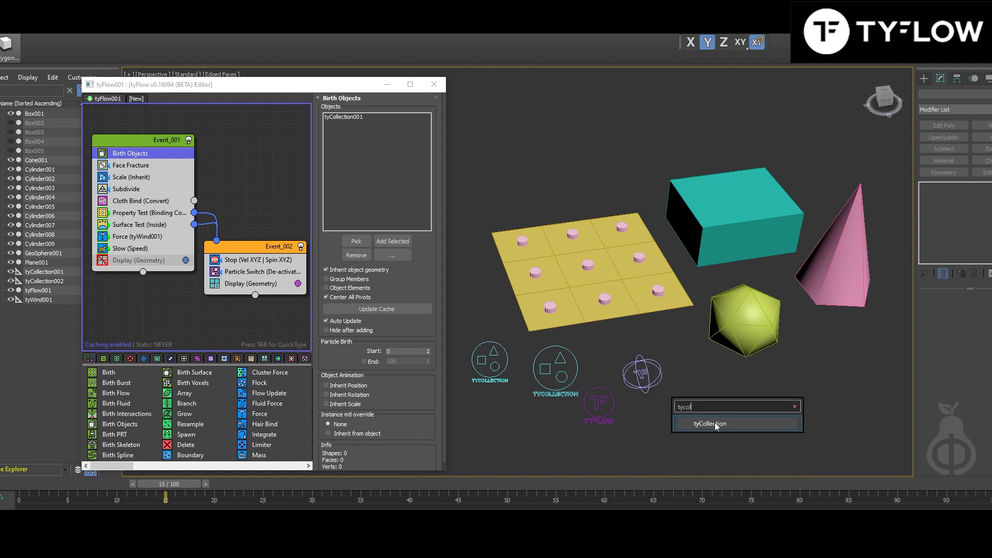
{"action": "left_click", "coordinate": [715, 423]}
{"action": "left_click_drag", "start_coordinate": [711, 400], "coordinate": [728, 422]}
{"action": "right_click", "coordinate": [764, 418]}
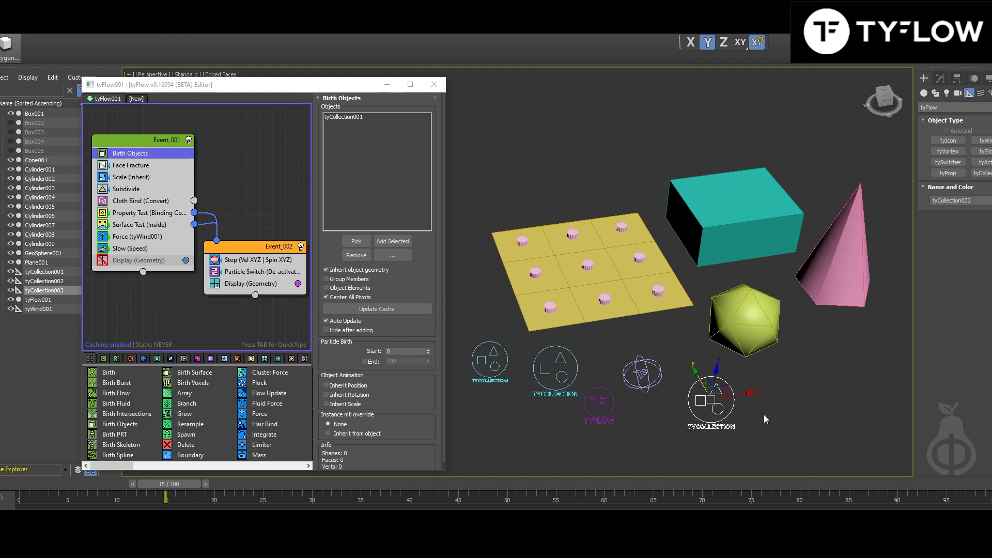
Delete the newly placed tyCollection icon near the geosphere.
{"action": "left_click", "coordinate": [746, 415]}
{"action": "left_click", "coordinate": [735, 408]}
{"action": "key", "text": "Delete"}
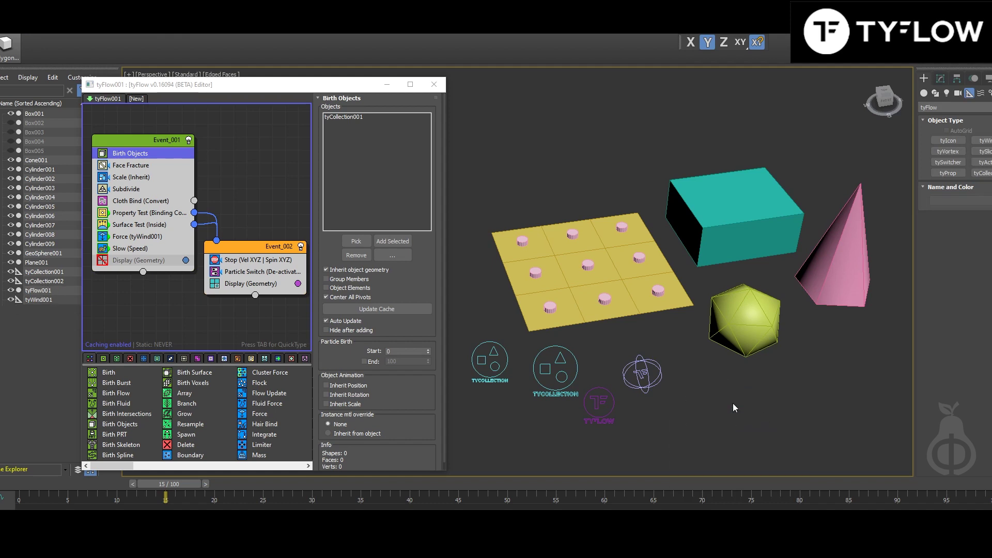
Examine the two tyCollection icons and several of the small cylinders placed on the plane.
{"action": "left_click", "coordinate": [540, 368]}
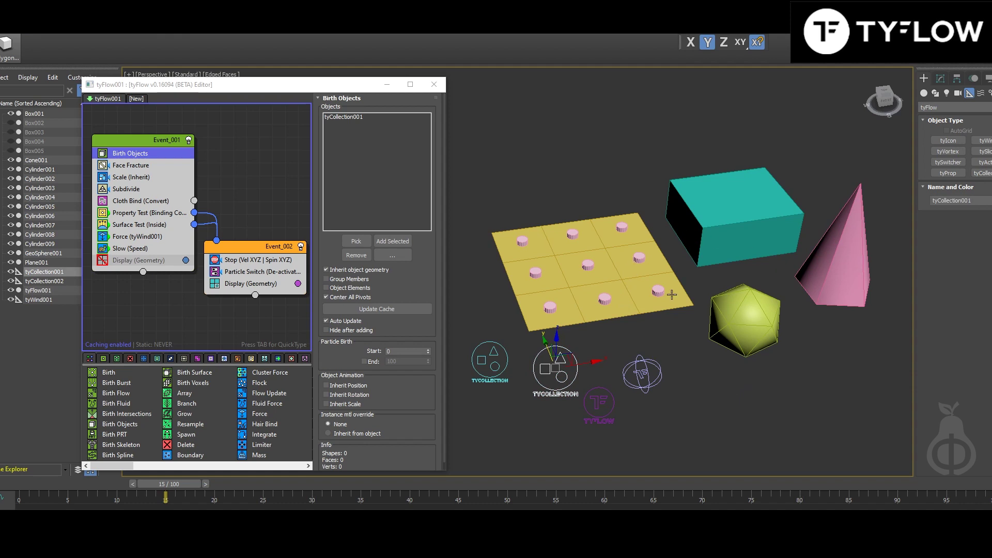
{"action": "left_click", "coordinate": [506, 354]}
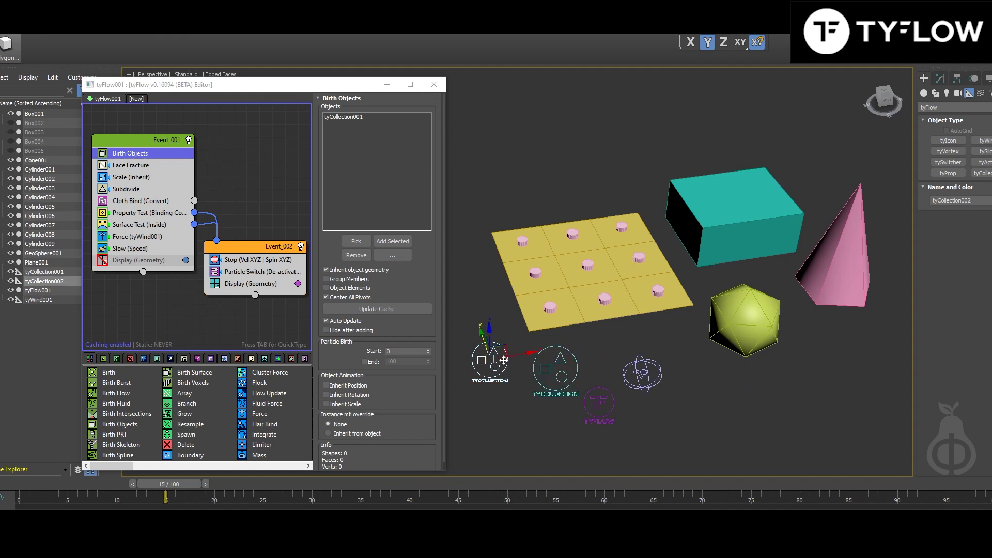
{"action": "left_click", "coordinate": [550, 307]}
{"action": "left_click", "coordinate": [603, 301]}
{"action": "left_click", "coordinate": [658, 291]}
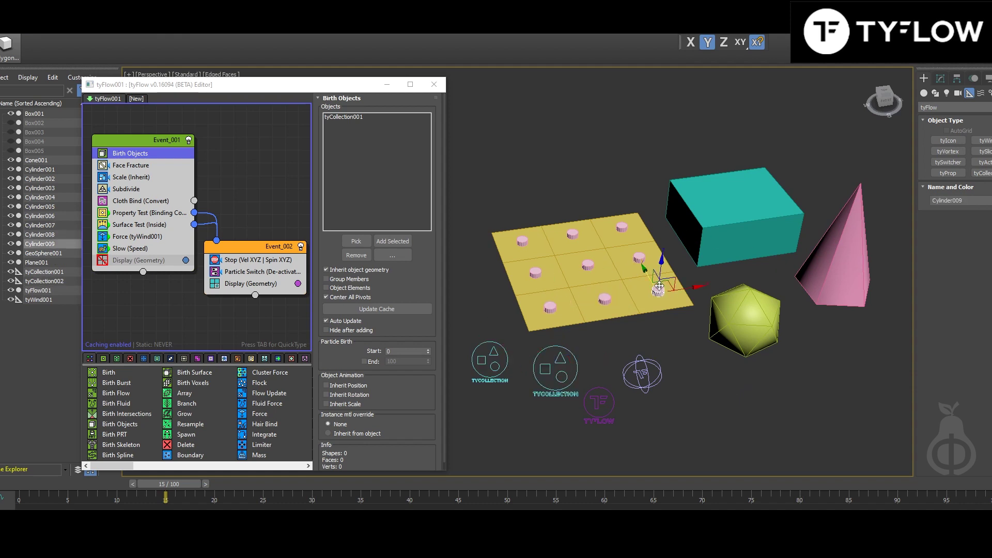
{"action": "left_click", "coordinate": [639, 258]}
{"action": "left_click", "coordinate": [588, 264]}
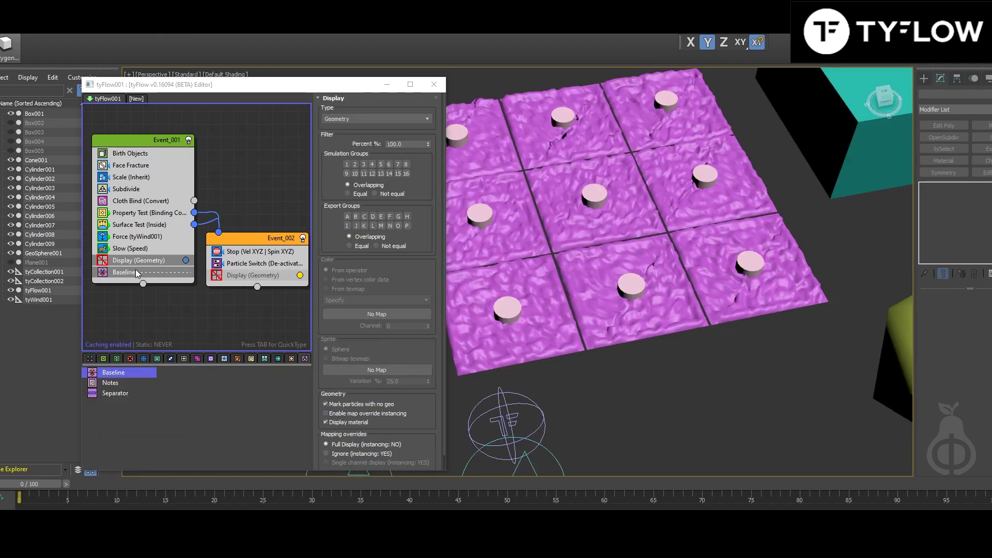
Move the Baseline operator directly below Birth Objects in Event_001.
{"action": "scroll", "coordinate": [599, 274], "scroll_direction": "down", "scroll_amount": 5}
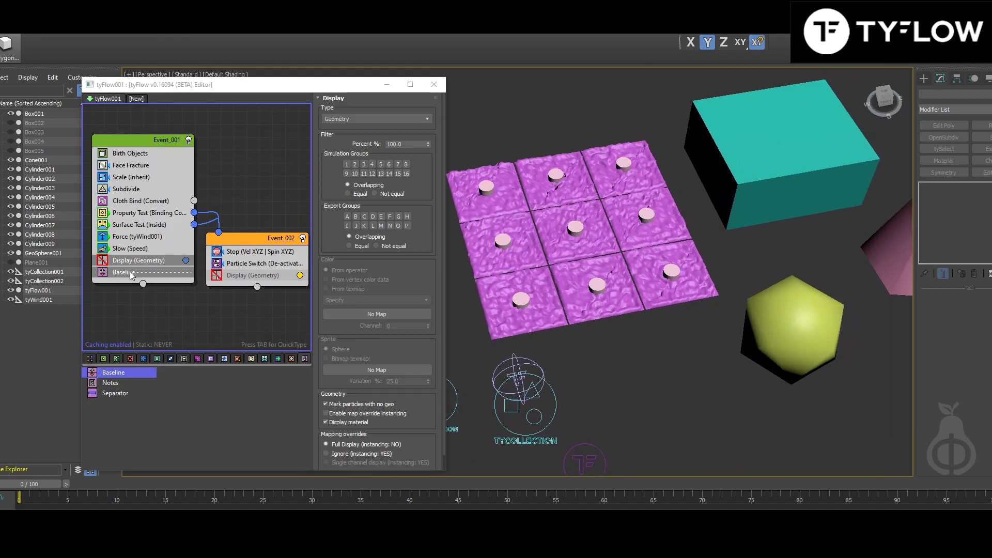
{"action": "left_click_drag", "start_coordinate": [130, 272], "coordinate": [138, 162]}
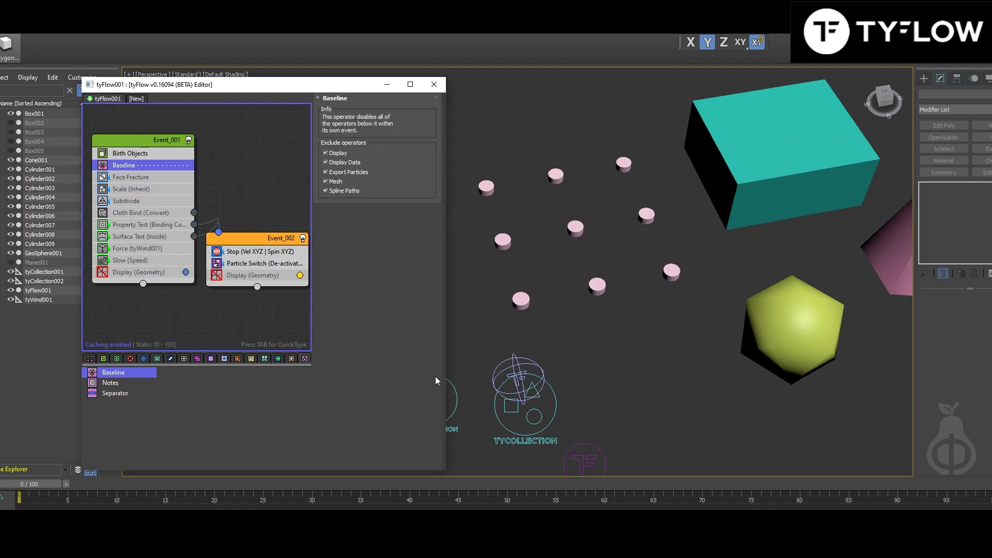
Examine the collection used by Birth Objects and the objects listed in tyCollection001.
{"action": "left_click", "coordinate": [162, 154]}
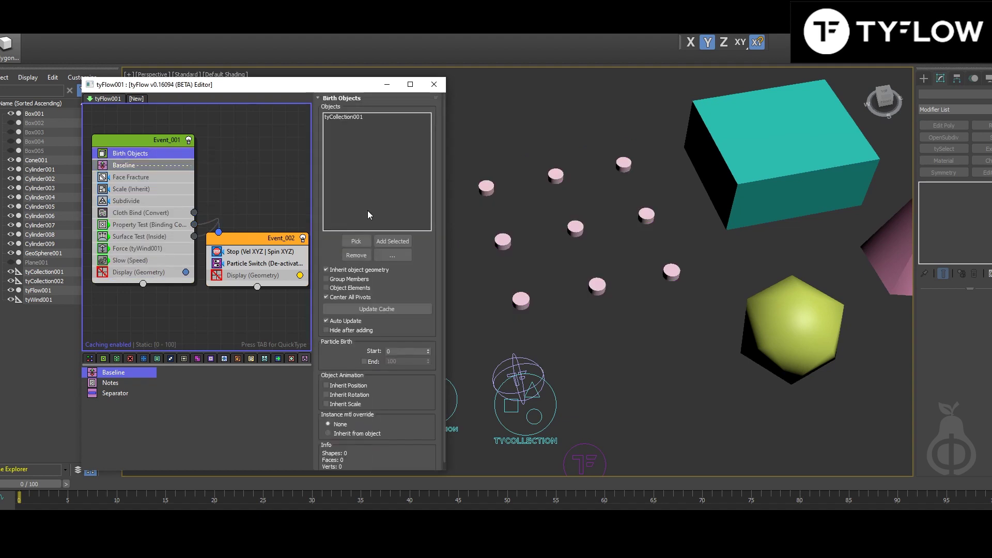
{"action": "left_click", "coordinate": [355, 117]}
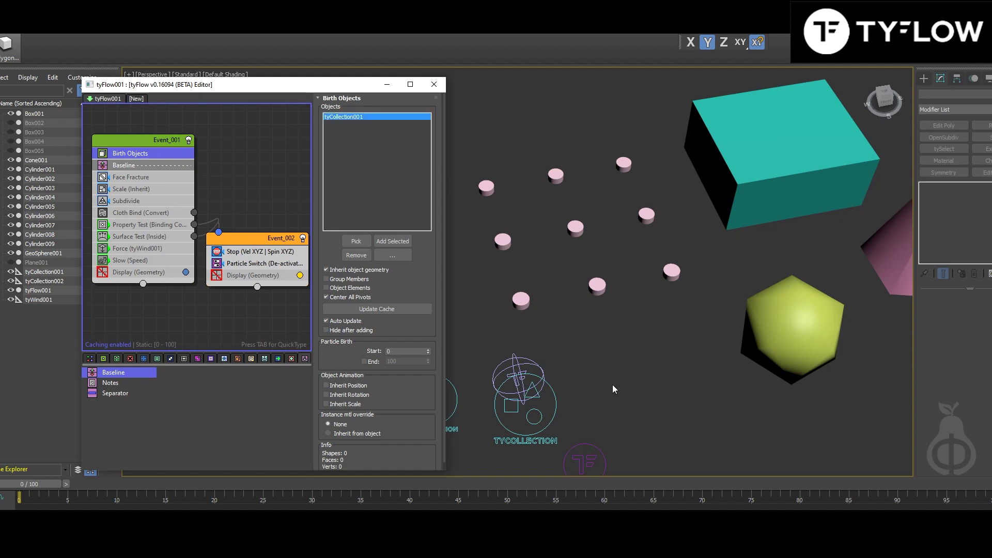
{"action": "left_click", "coordinate": [556, 400]}
{"action": "left_click", "coordinate": [956, 319]}
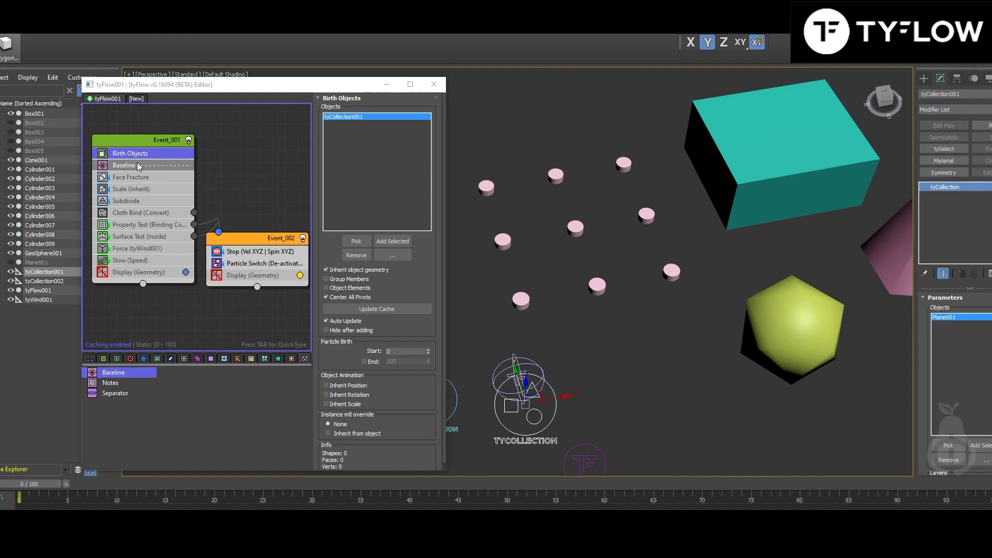
Move Baseline below Face Fracture, enable Event_001's Display operator, and turn on edged faces to view the fractured plane.
{"action": "left_click_drag", "start_coordinate": [139, 166], "coordinate": [140, 179]}
{"action": "left_click", "coordinate": [103, 273]}
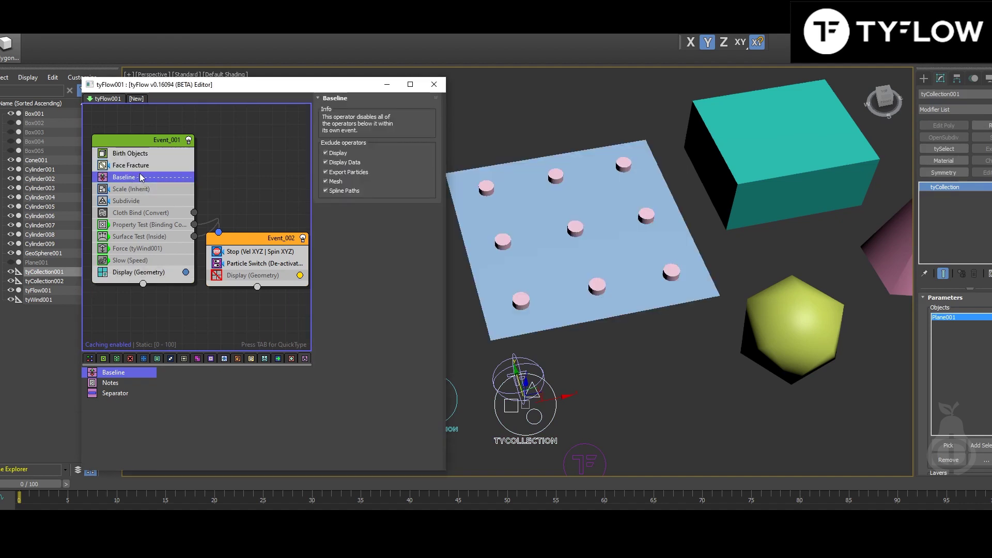
{"action": "left_click", "coordinate": [601, 224]}
{"action": "key", "text": "F4"}
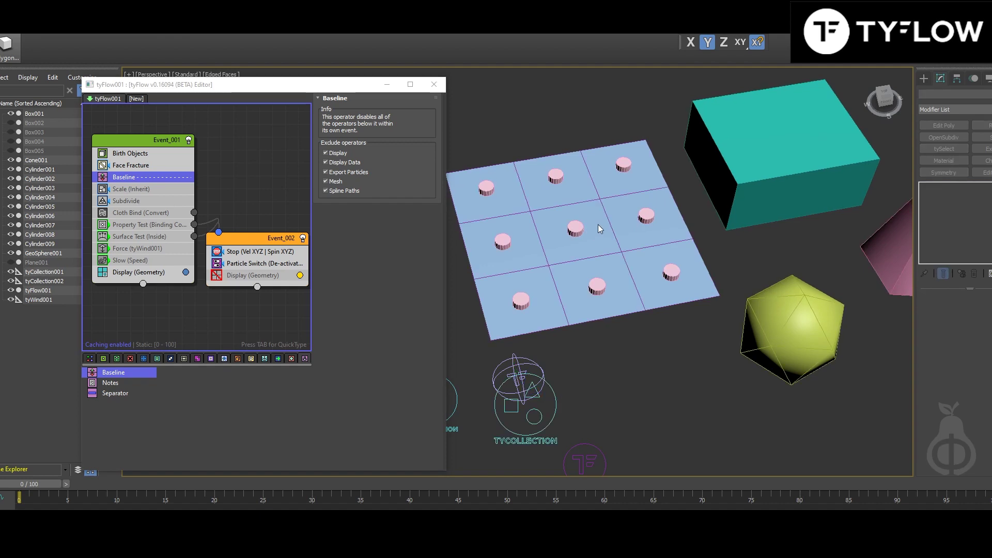
Move Baseline below Scale (Inherit) and on below Subdivide, selecting each newly active operator to inspect it.
{"action": "left_click", "coordinate": [148, 179]}
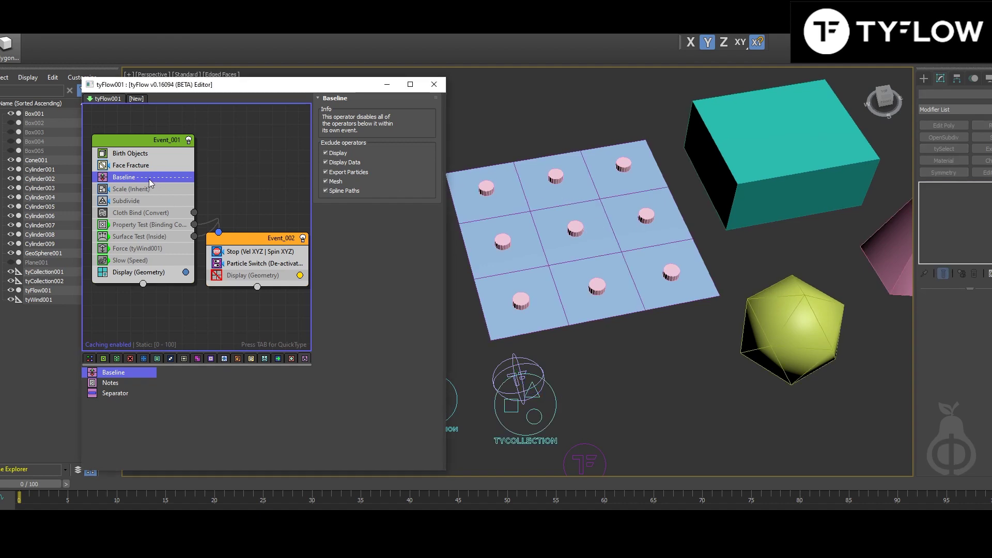
{"action": "left_click_drag", "start_coordinate": [150, 182], "coordinate": [148, 192]}
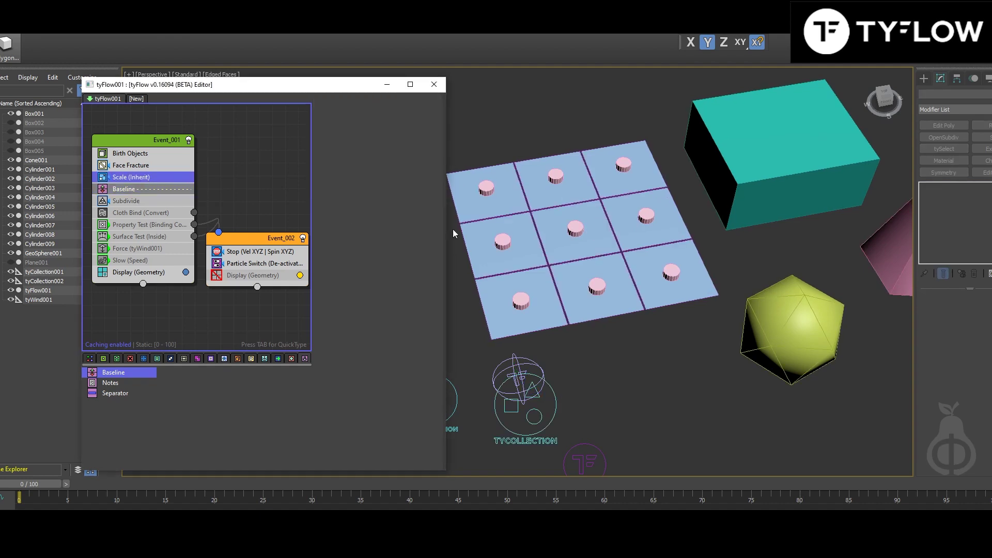
{"action": "left_click", "coordinate": [143, 190]}
{"action": "left_click", "coordinate": [142, 179]}
{"action": "left_click_drag", "start_coordinate": [141, 189], "coordinate": [143, 204]}
{"action": "left_click", "coordinate": [141, 190]}
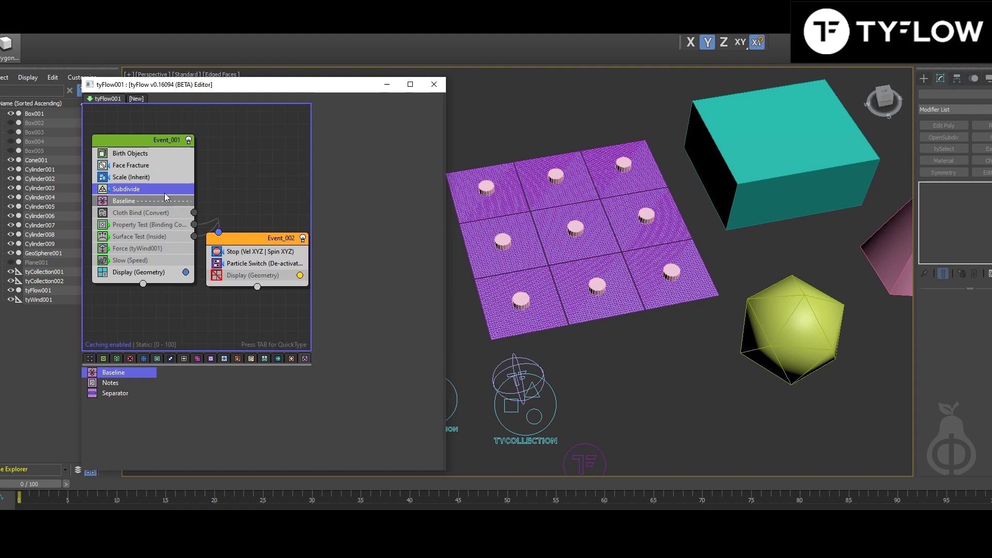
Set the Subdivide operator's edge length to 10 cm.
{"action": "scroll", "coordinate": [575, 264], "scroll_direction": "up", "scroll_amount": 4}
{"action": "double_click", "coordinate": [394, 139]}
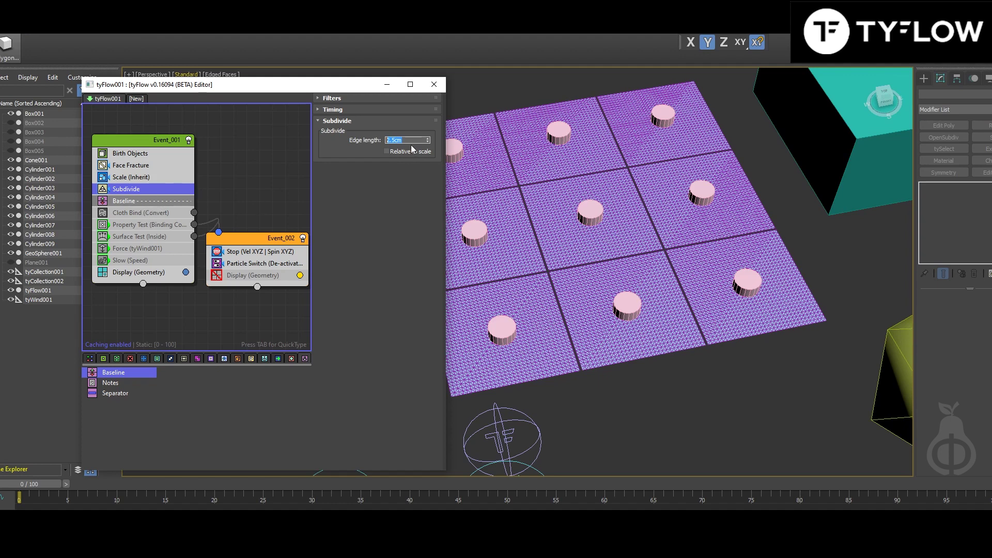
{"action": "type", "text": "10"}
{"action": "key", "text": "Return"}
Set the Subdivide operator's edge length to 2.5 cm.
{"action": "middle_click_drag", "start_coordinate": [622, 227], "coordinate": [712, 247], "text": "alt"}
{"action": "left_click", "coordinate": [405, 138]}
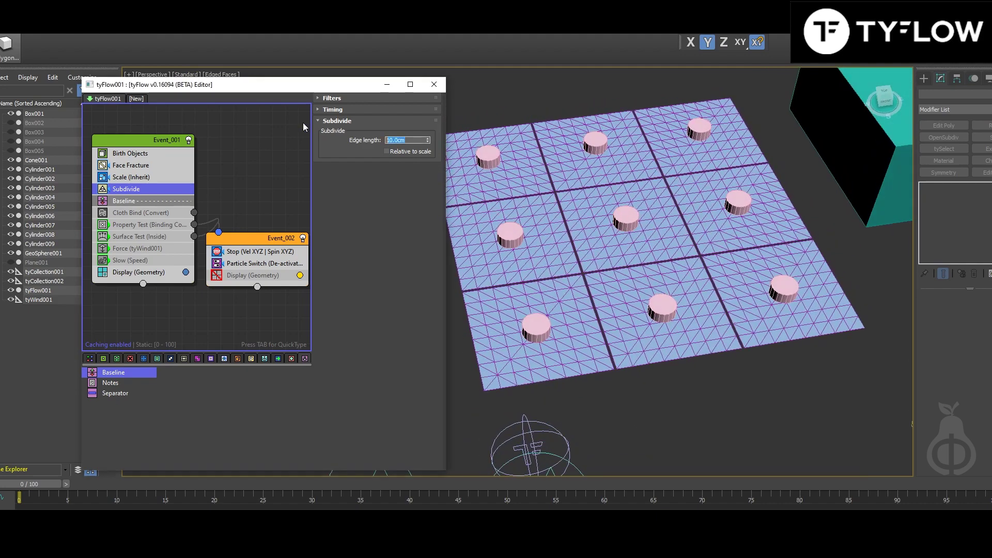
{"action": "type", "text": "2.5"}
{"action": "key", "text": "Return"}
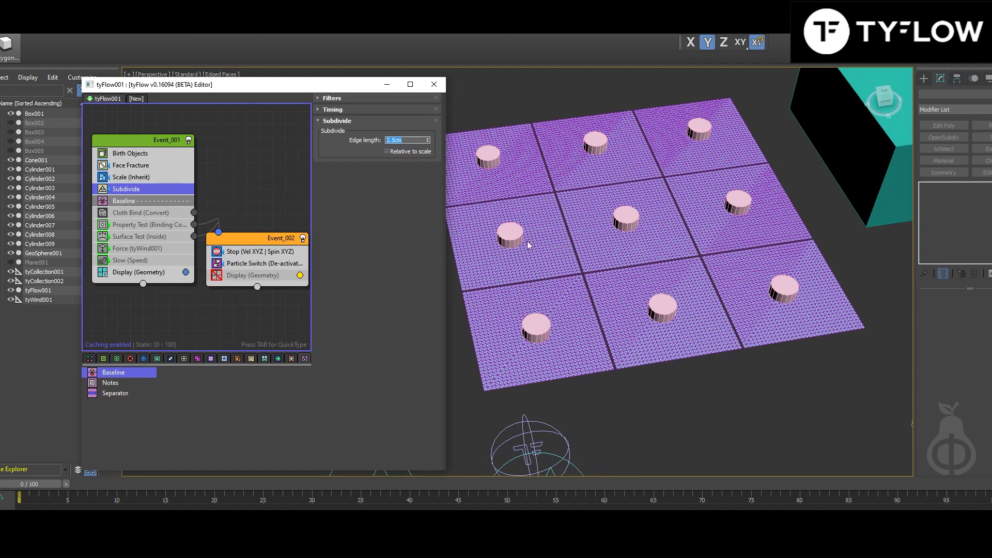
Move the Baseline operator below Cloth Bind (Convert) in Event_001.
{"action": "left_click_drag", "start_coordinate": [144, 200], "coordinate": [143, 218]}
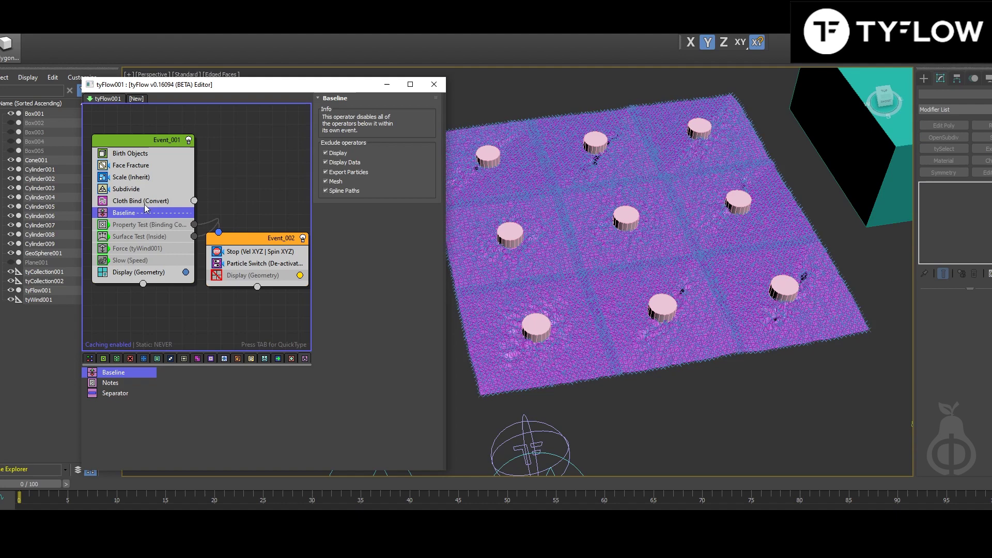
Examine the activation, solver and binding stiffness settings of the Cloth Bind (Convert) operator.
{"action": "left_click", "coordinate": [151, 203]}
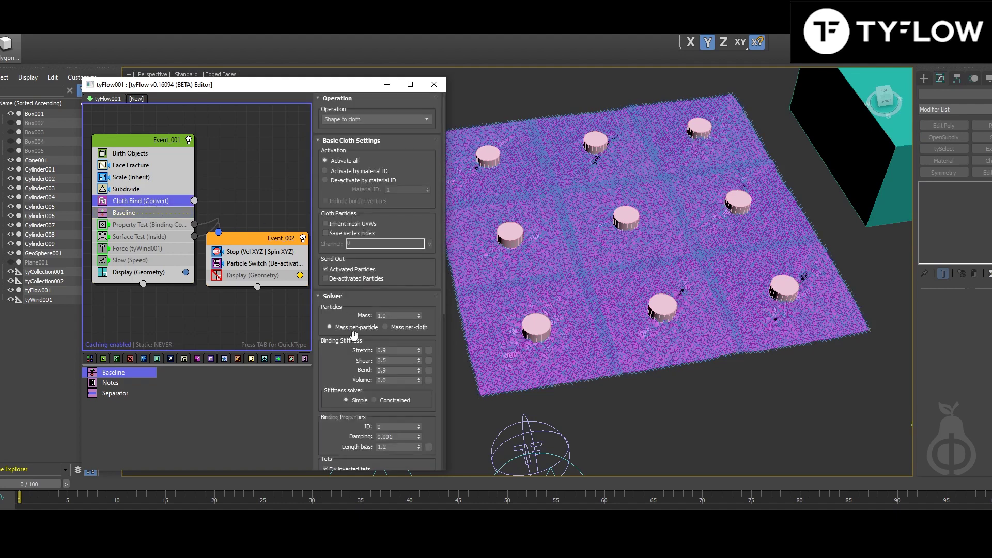
{"action": "left_click_drag", "start_coordinate": [345, 367], "coordinate": [345, 343]}
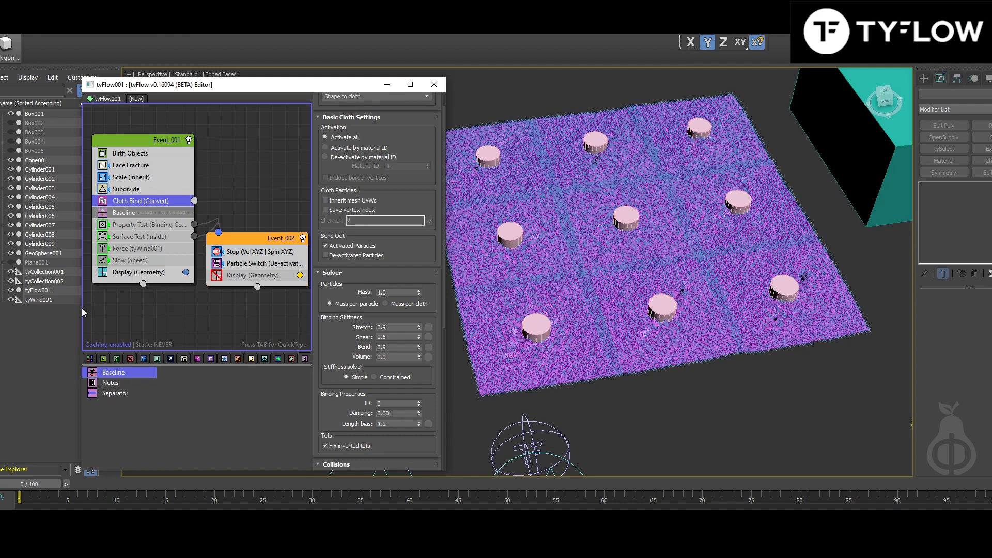
Disable the Display (Geometry) operator in Event_001 and scrub the timeline to preview the cloth.
{"action": "left_click", "coordinate": [103, 273]}
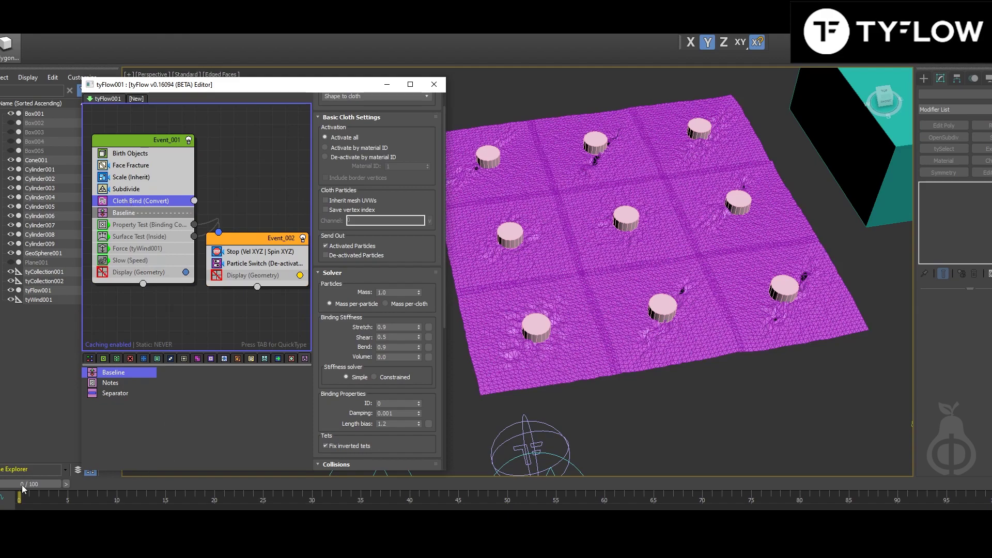
{"action": "left_click_drag", "start_coordinate": [22, 488], "coordinate": [364, 502]}
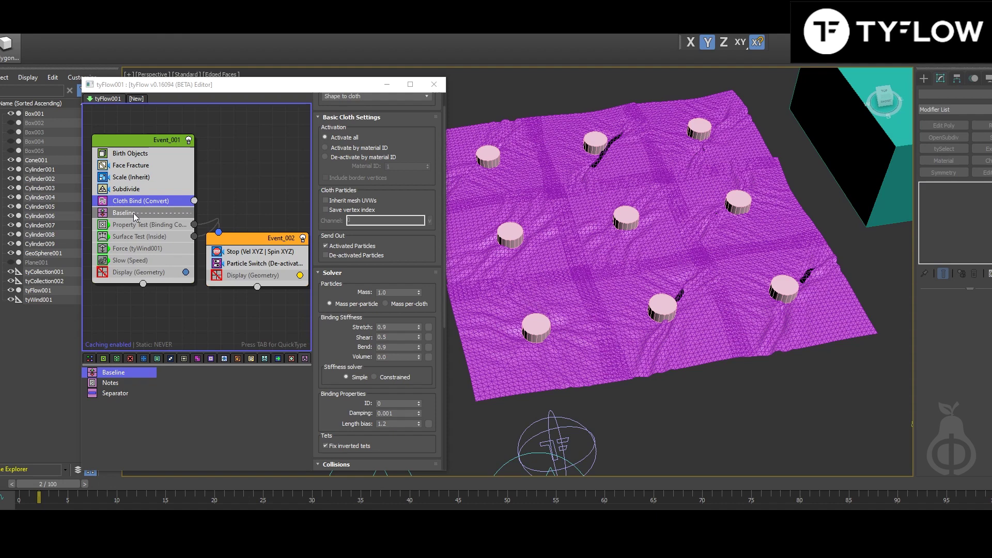
Move the Baseline operator below Property Test in Event_001 and review the test types, keeping Binding Count (Particle).
{"action": "mouse_move", "coordinate": [135, 213]}
{"action": "left_mouse_down"}
{"action": "mouse_move", "coordinate": [136, 229]}
{"action": "mouse_move", "coordinate": [146, 227]}
{"action": "left_mouse_up"}
{"action": "left_click", "coordinate": [143, 217]}
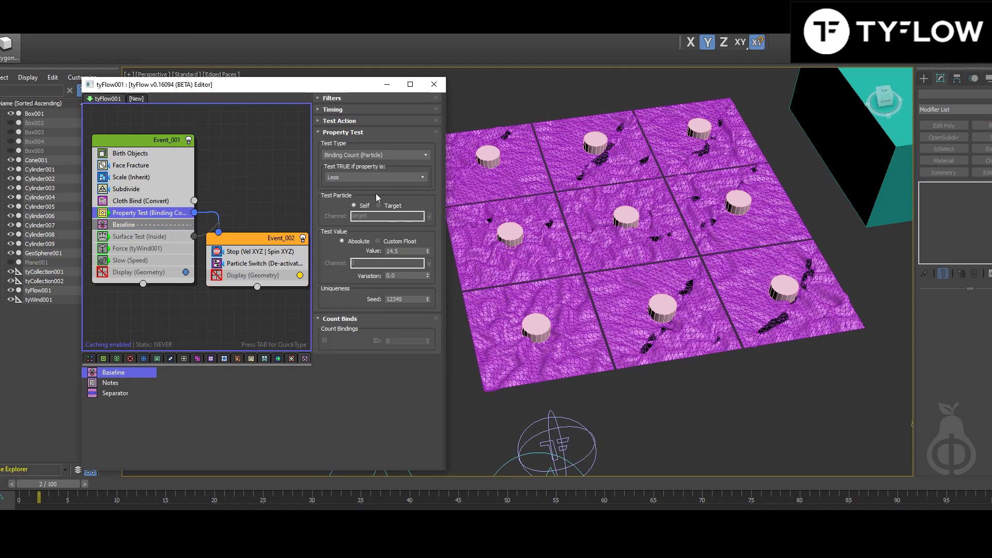
{"action": "left_click", "coordinate": [344, 156]}
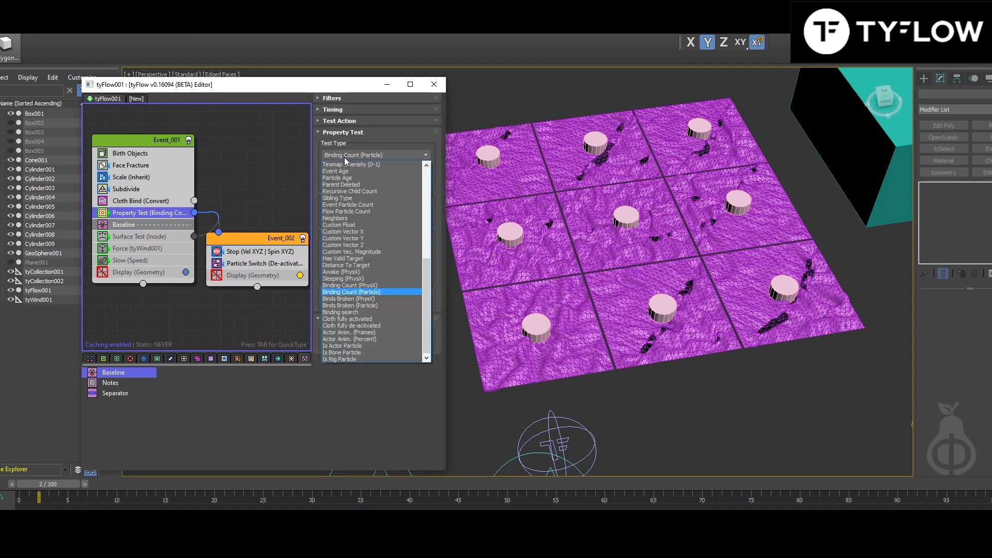
{"action": "left_click", "coordinate": [355, 293]}
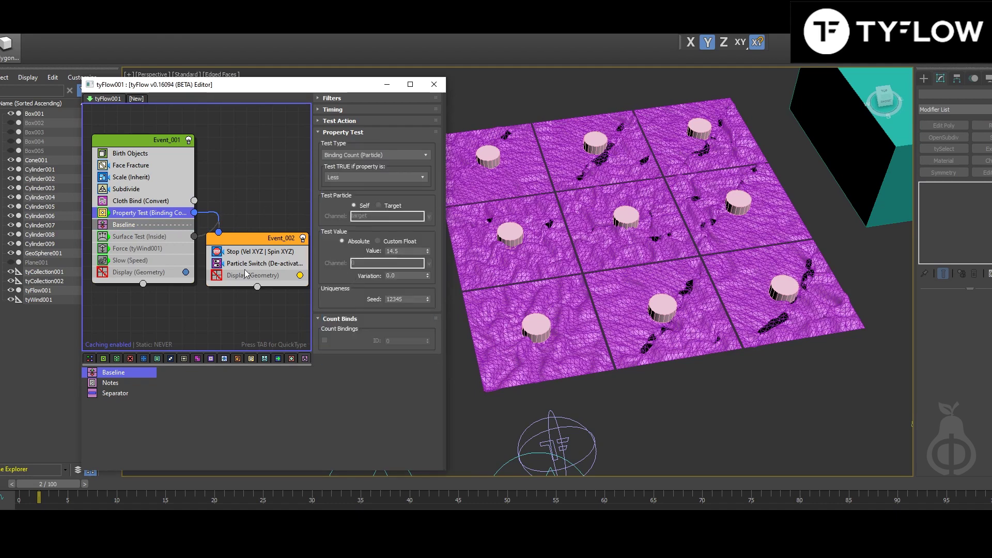
Enable the Display (Geometry) operator in Event_002 and try a Property Test value of 100.
{"action": "left_click", "coordinate": [218, 277]}
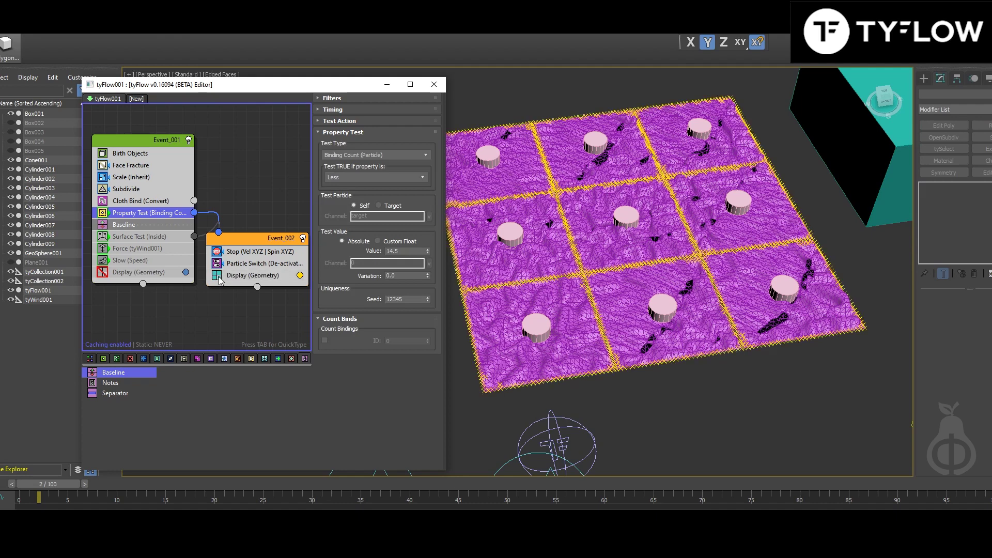
{"action": "double_click", "coordinate": [415, 252]}
{"action": "type", "text": "100"}
{"action": "key", "text": "Return"}
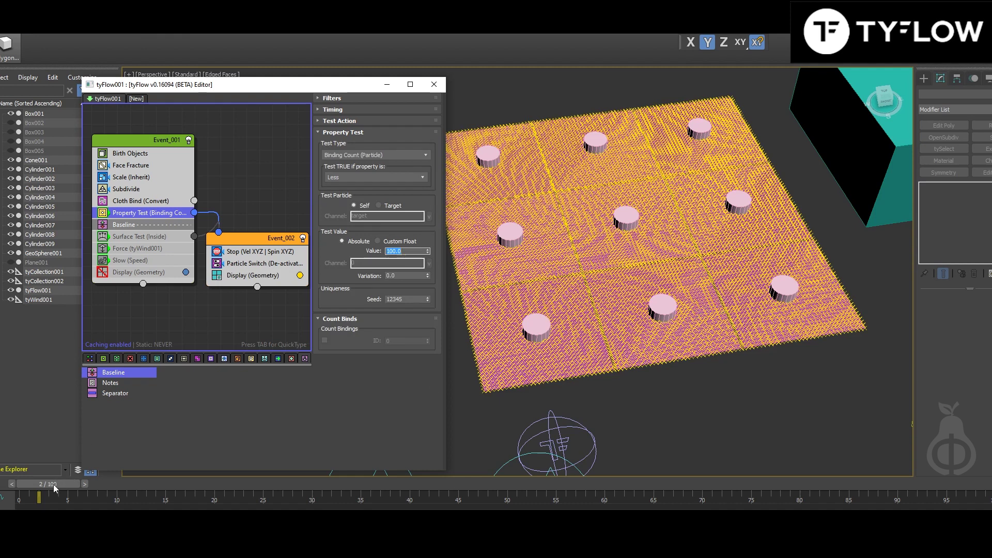
Return to frame 0, reset the Property Test value to 0 and raise it gradually to 14.1.
{"action": "left_click_drag", "start_coordinate": [53, 484], "coordinate": [13, 483]}
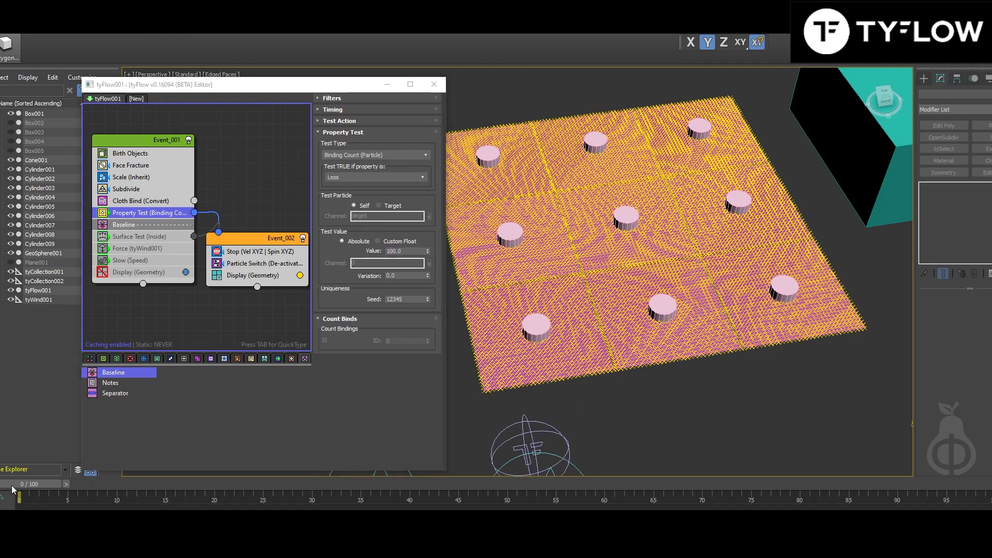
{"action": "double_click", "coordinate": [411, 251]}
{"action": "type", "text": "0"}
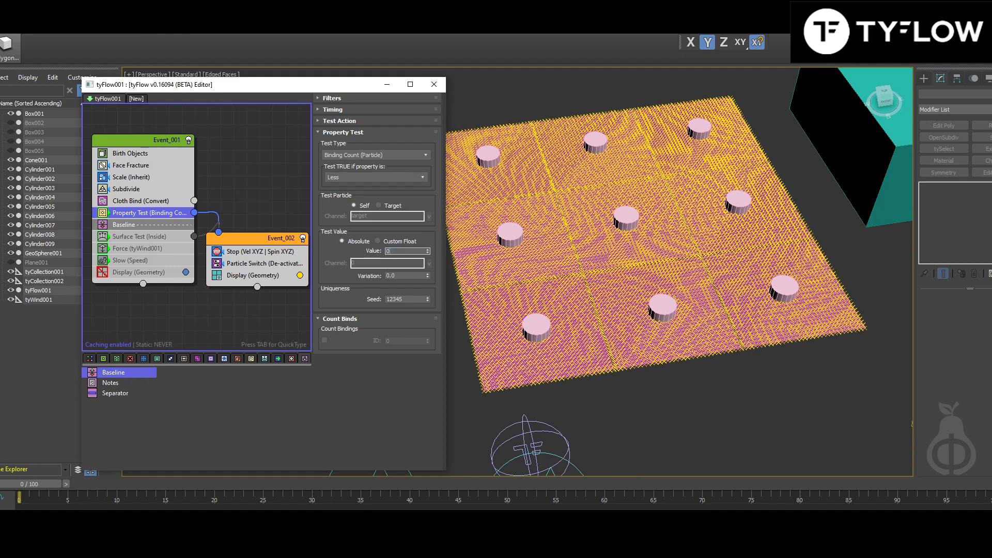
{"action": "key", "text": "Return"}
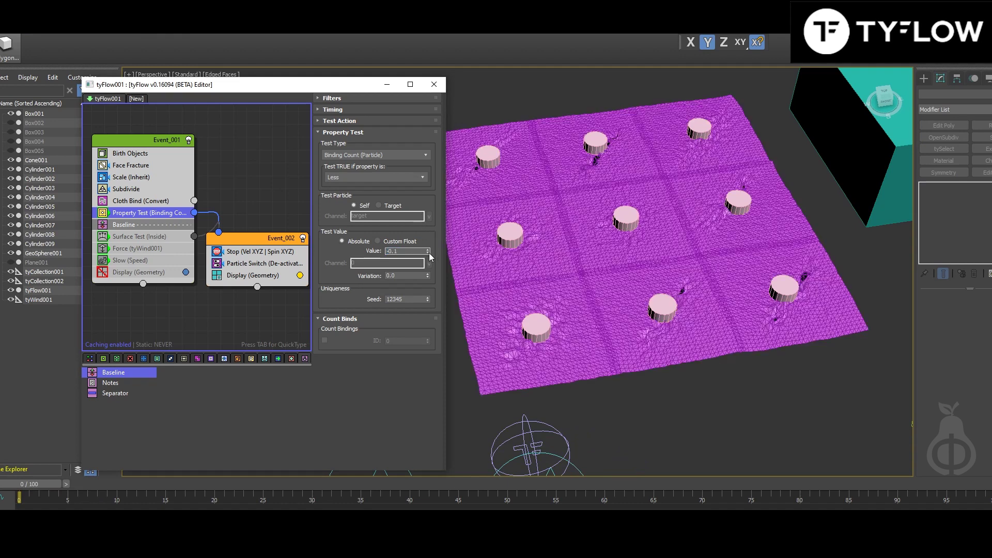
{"action": "left_click_drag", "start_coordinate": [429, 252], "coordinate": [429, 184]}
Set the display colour of Event_002's Display (Geometry) operator to cyan.
{"action": "middle_click_drag", "start_coordinate": [616, 327], "coordinate": [548, 329], "text": "alt"}
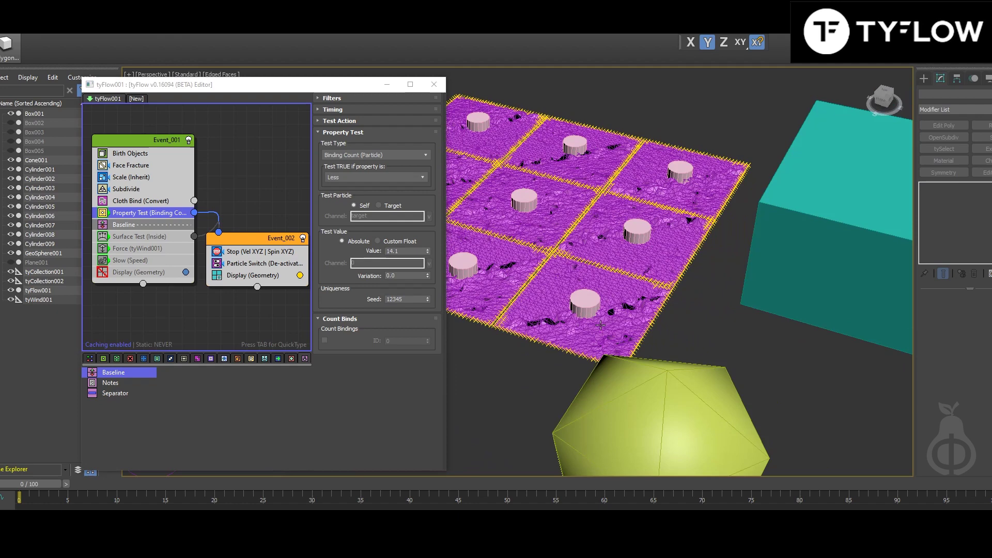
{"action": "scroll", "coordinate": [616, 327], "scroll_direction": "up", "scroll_amount": 3}
{"action": "middle_click_drag", "start_coordinate": [615, 326], "coordinate": [544, 308], "text": "alt"}
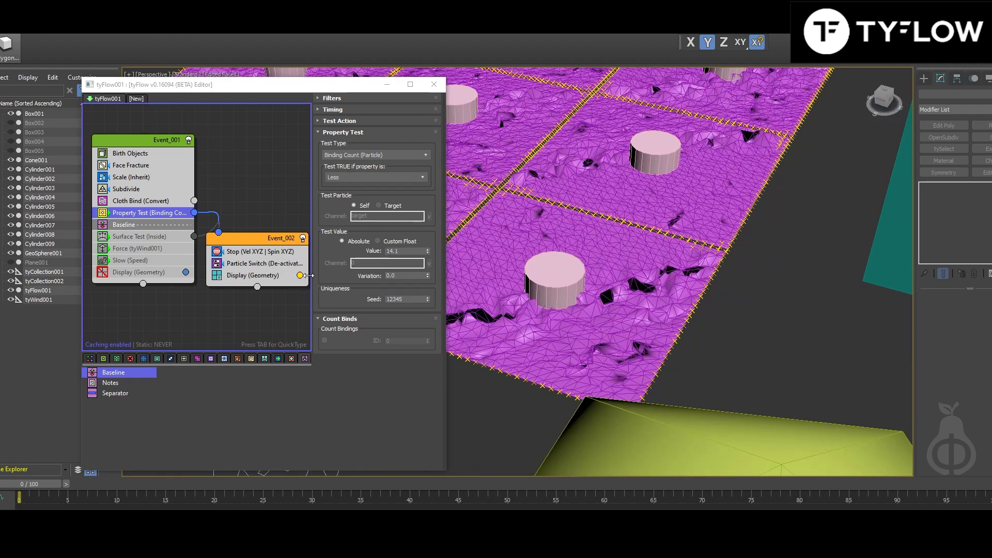
{"action": "left_click", "coordinate": [300, 275]}
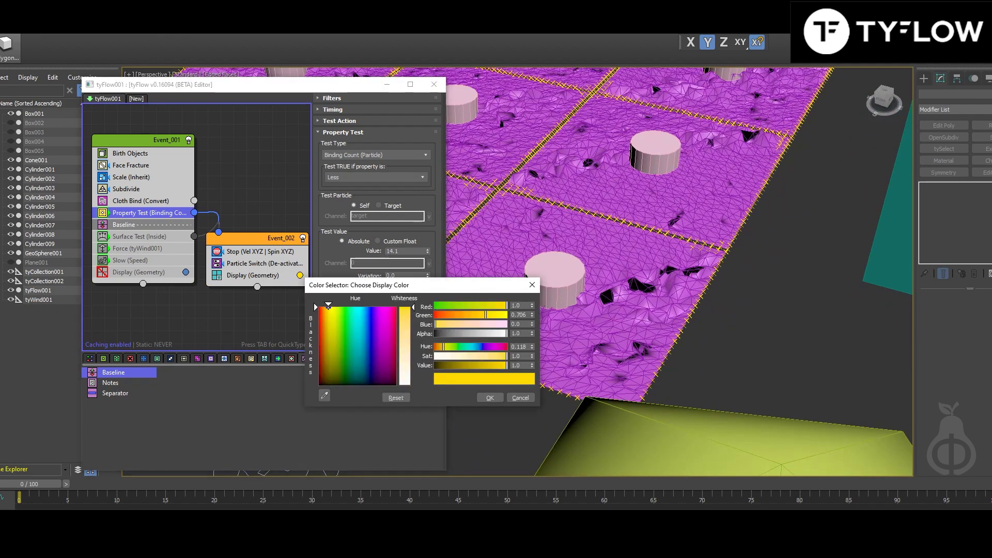
{"action": "left_click", "coordinate": [358, 308]}
{"action": "left_click", "coordinate": [489, 398]}
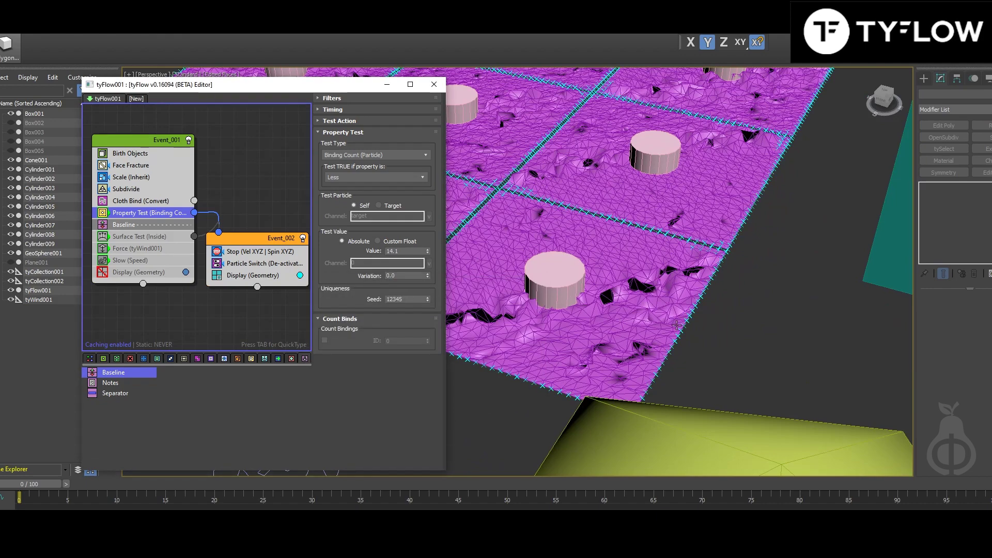
Inspect the marked cloth edges up close, then vary the Property Test value up to about 18.5 and down to 12.3.
{"action": "middle_click_drag", "start_coordinate": [675, 323], "coordinate": [658, 337], "text": "alt"}
{"action": "scroll", "coordinate": [658, 339], "scroll_direction": "up", "scroll_amount": 5}
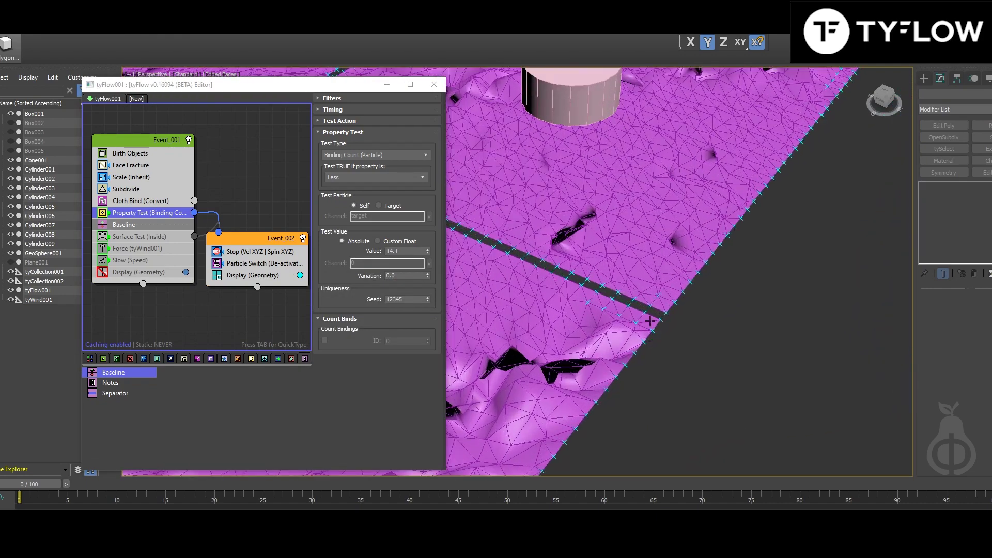
{"action": "scroll", "coordinate": [571, 305], "scroll_direction": "down", "scroll_amount": 5}
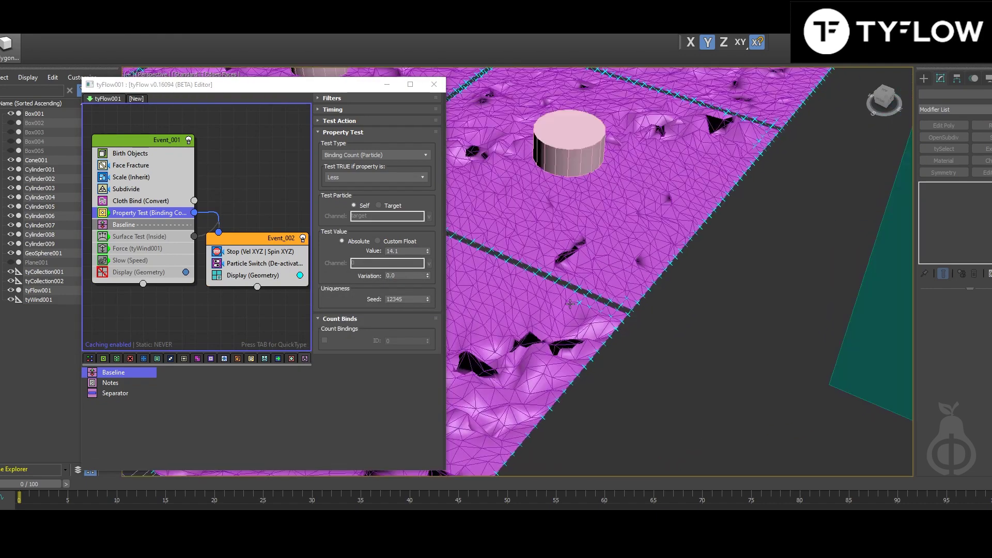
{"action": "middle_click_drag", "start_coordinate": [570, 305], "coordinate": [650, 314]}
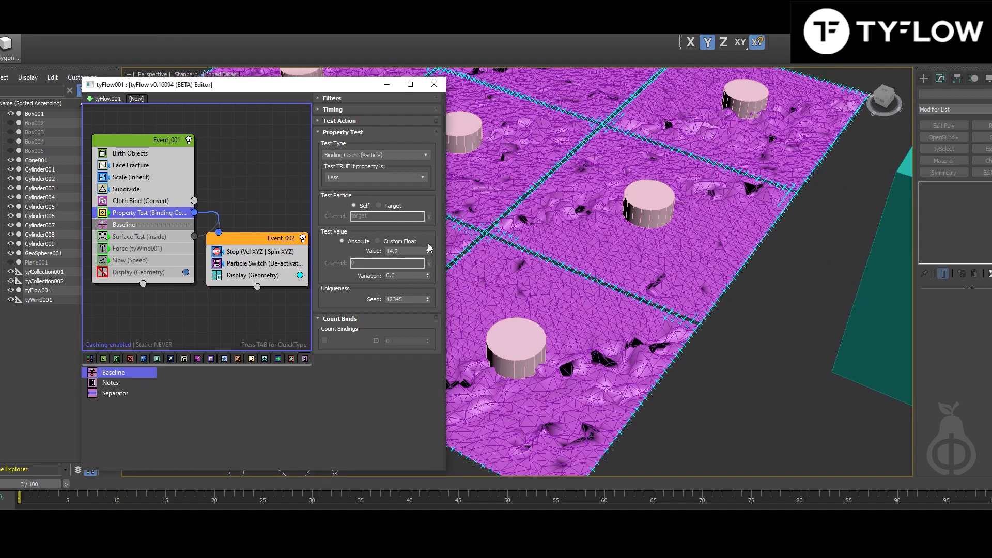
{"action": "left_click_drag", "start_coordinate": [428, 251], "coordinate": [426, 201]}
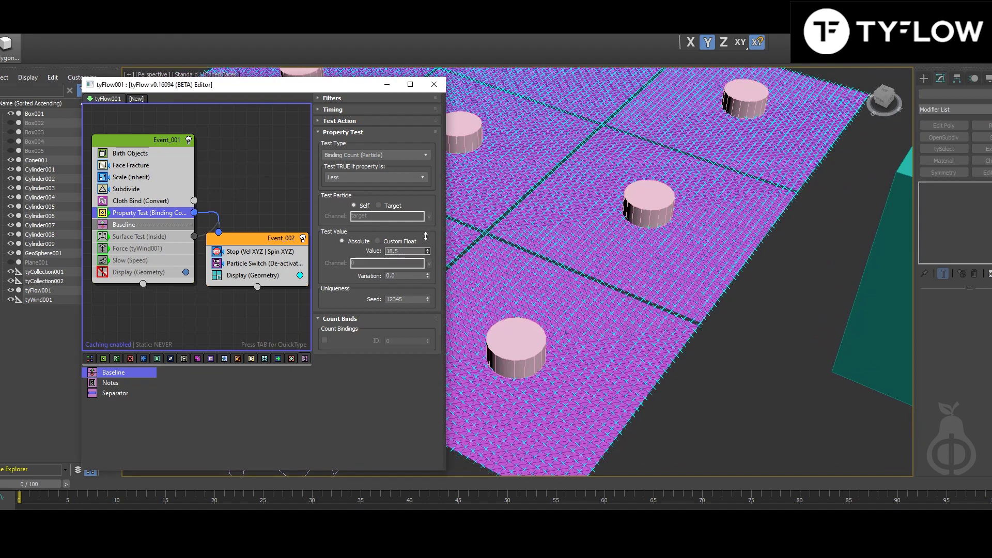
{"action": "left_click_drag", "start_coordinate": [426, 236], "coordinate": [427, 256]}
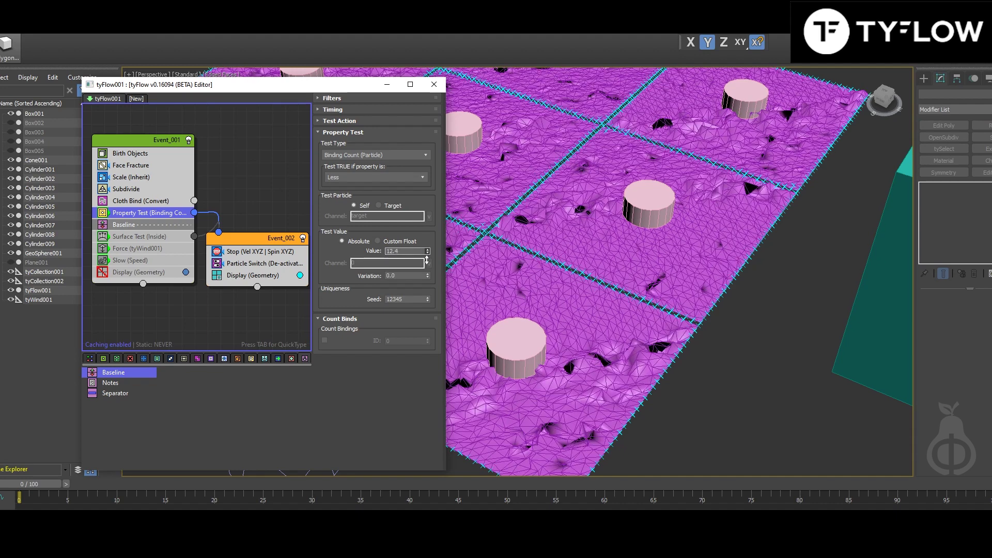
Review the Property Test link to Event_002 and the settings of its Stop and Particle Switch operators.
{"action": "scroll", "coordinate": [574, 307], "scroll_direction": "down", "scroll_amount": 4}
{"action": "middle_click_drag", "start_coordinate": [599, 308], "coordinate": [651, 310], "text": "alt"}
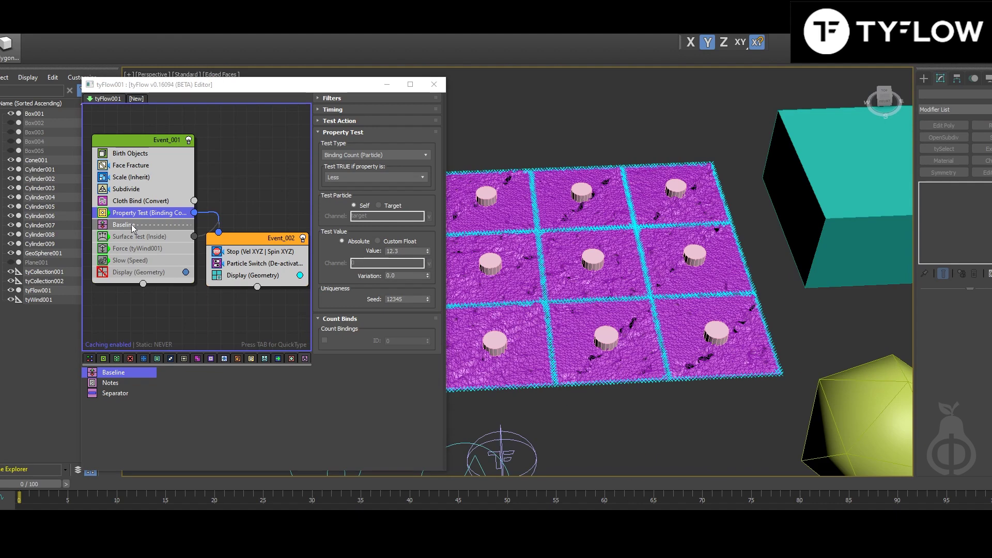
{"action": "left_click", "coordinate": [131, 226]}
{"action": "left_click", "coordinate": [155, 213]}
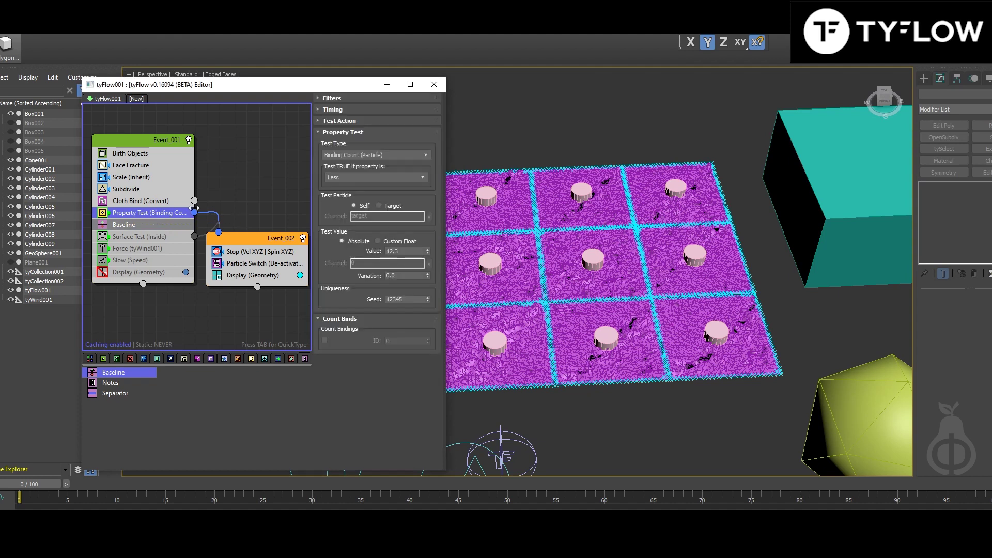
{"action": "left_click", "coordinate": [236, 250]}
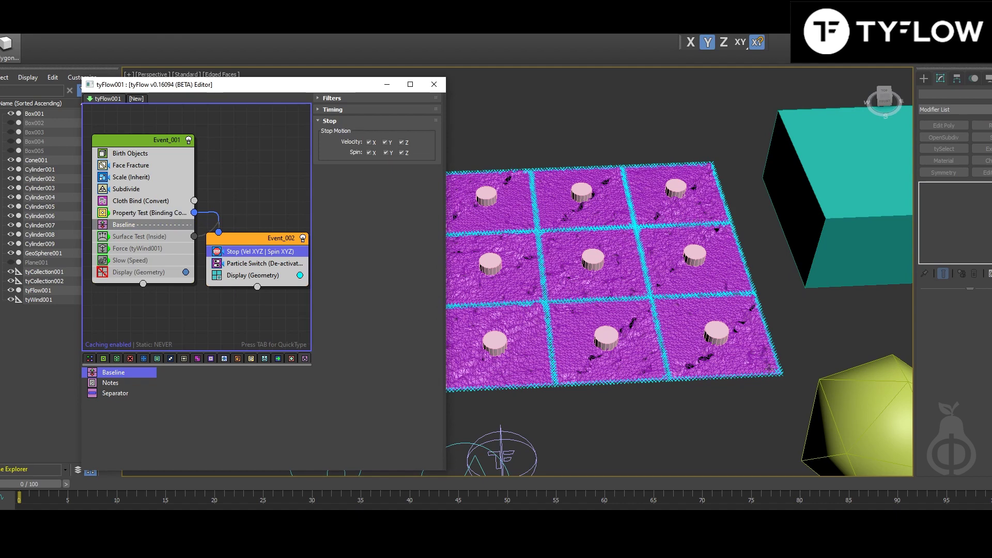
{"action": "left_click", "coordinate": [246, 264]}
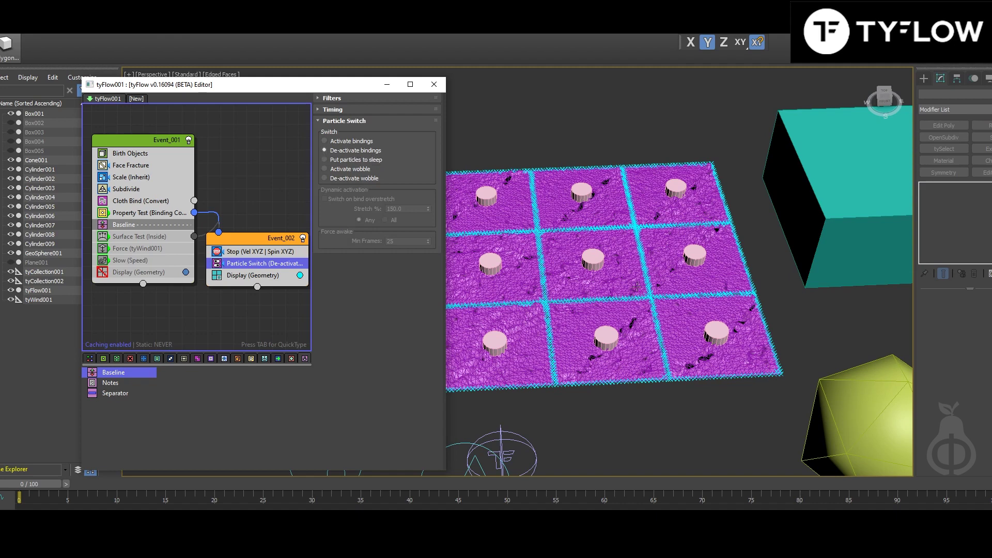
{"action": "middle_click_drag", "start_coordinate": [637, 287], "coordinate": [679, 275], "text": "alt"}
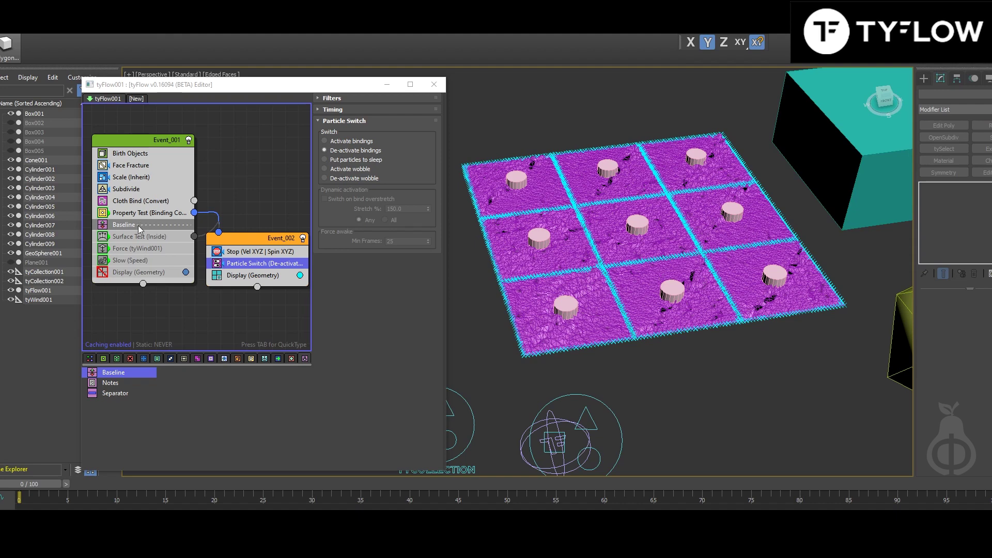
Preview the cloth up to frame 16, then move Baseline below Force (tyWind001) and scrub the timeline again.
{"action": "mouse_move", "coordinate": [139, 229]}
{"action": "left_mouse_down"}
{"action": "mouse_move", "coordinate": [139, 243]}
{"action": "mouse_move", "coordinate": [141, 228]}
{"action": "left_mouse_up"}
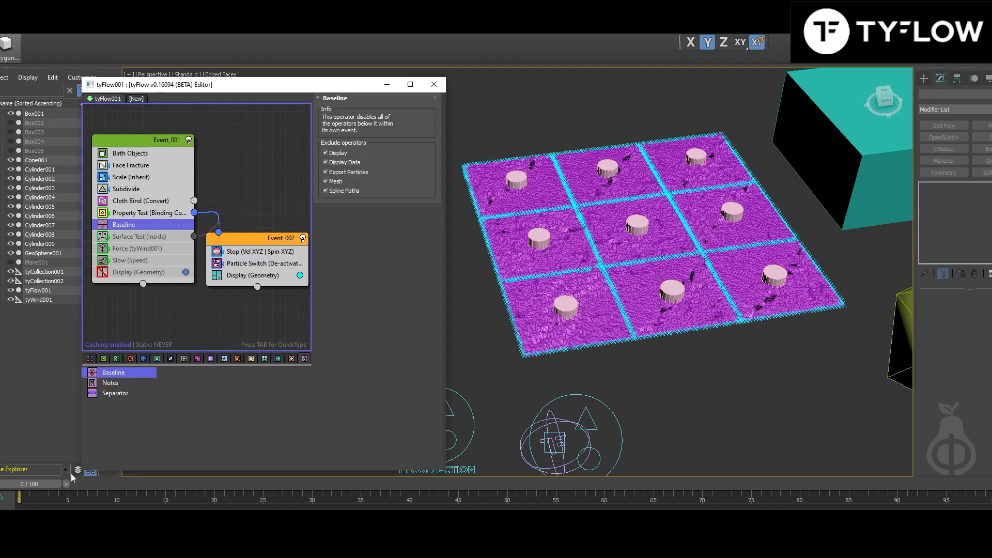
{"action": "left_click_drag", "start_coordinate": [38, 486], "coordinate": [139, 498]}
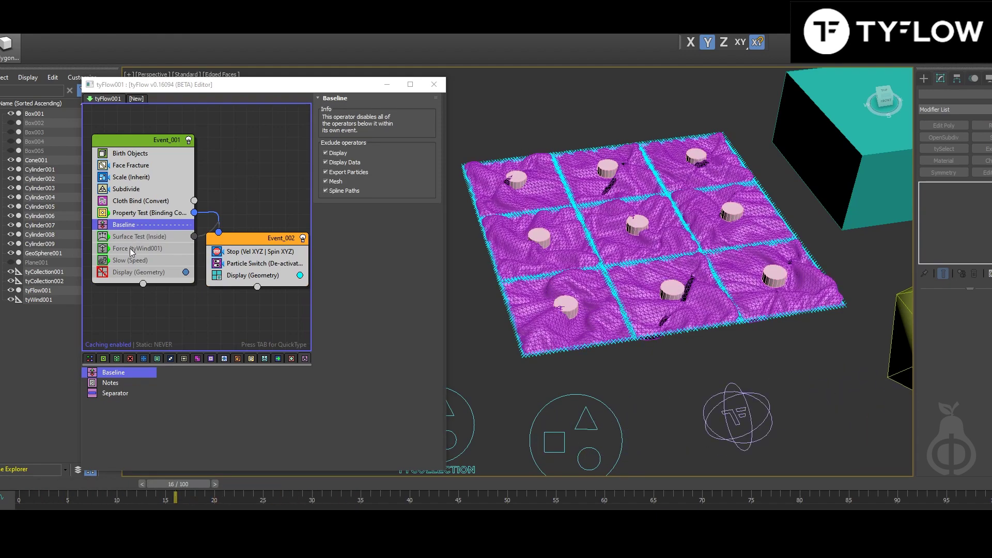
{"action": "mouse_move", "coordinate": [131, 231]}
{"action": "left_mouse_down"}
{"action": "mouse_move", "coordinate": [131, 254]}
{"action": "mouse_move", "coordinate": [132, 245]}
{"action": "left_mouse_up"}
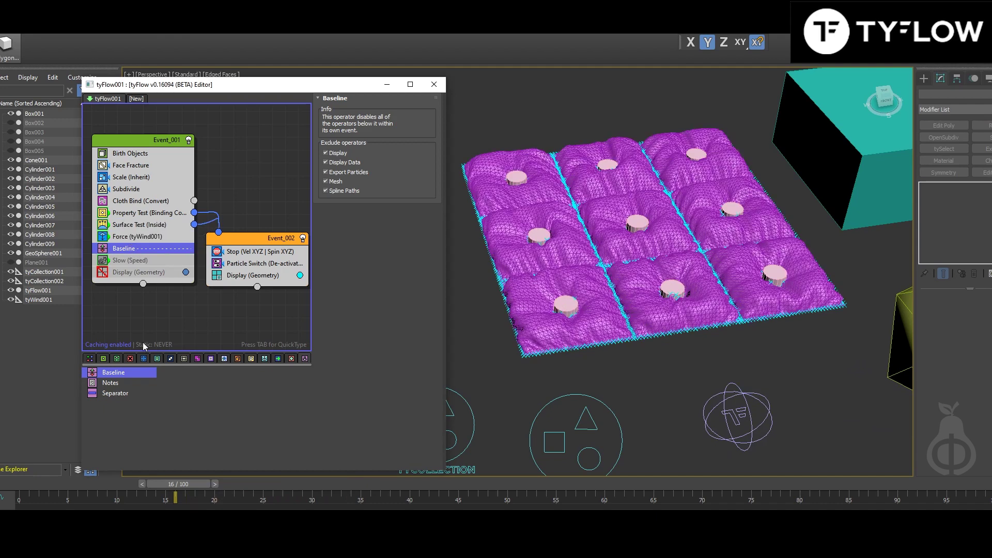
{"action": "left_click_drag", "start_coordinate": [81, 483], "coordinate": [157, 486]}
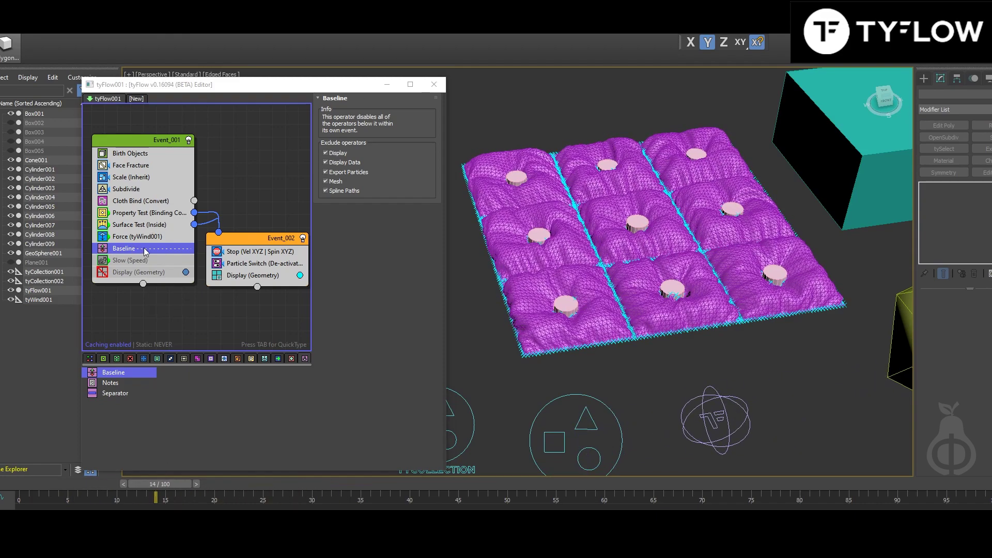
Examine the Surface Test (Inside) operator and the middle cylinder on the cloth, with the timeline back at frame 0.
{"action": "left_click", "coordinate": [147, 226]}
{"action": "left_click", "coordinate": [646, 223]}
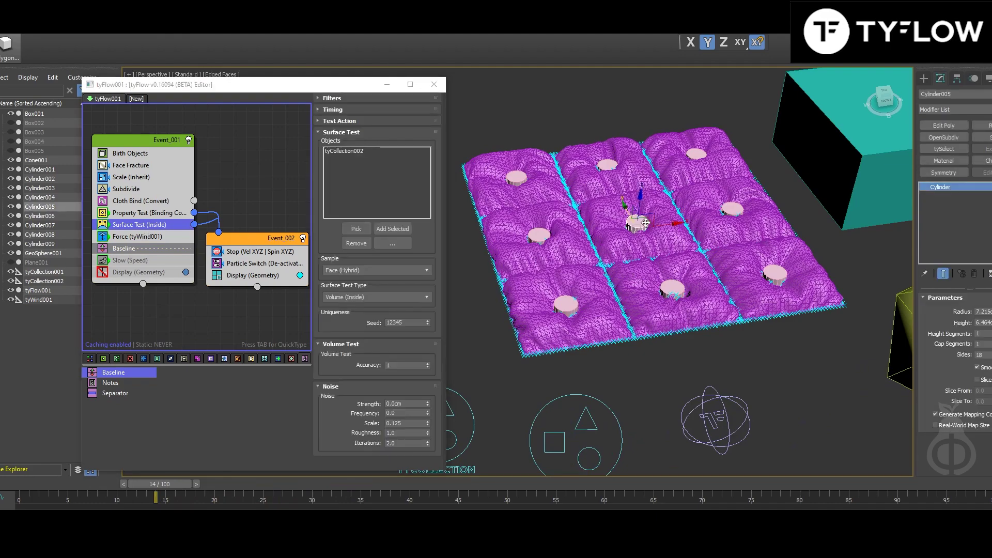
{"action": "left_click_drag", "start_coordinate": [95, 491], "coordinate": [23, 487]}
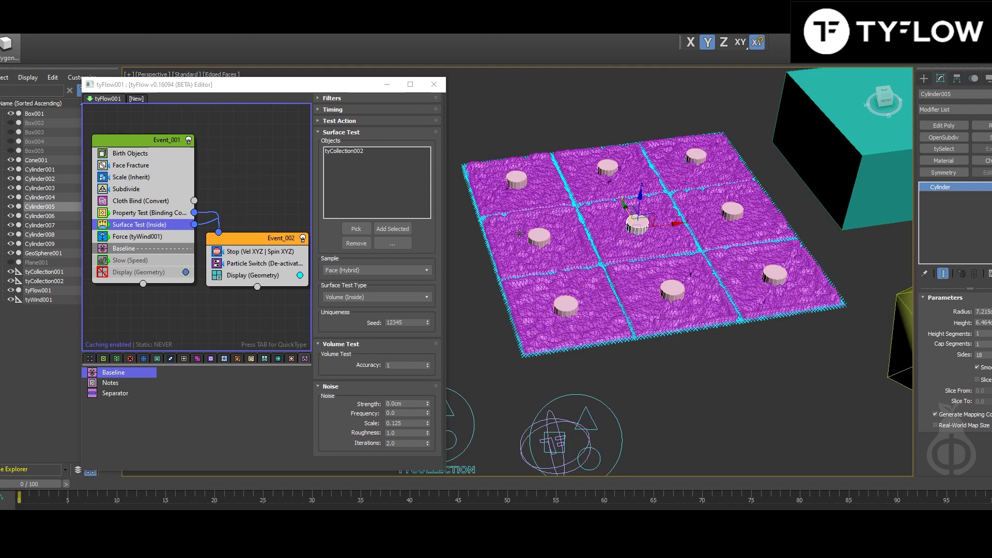
{"action": "scroll", "coordinate": [654, 224], "scroll_direction": "up", "scroll_amount": 3}
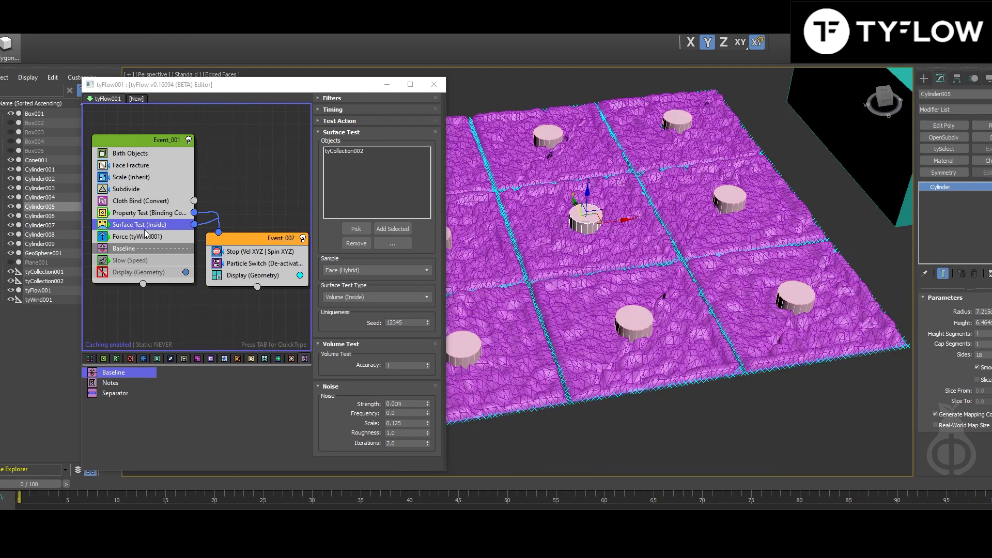
Select the tyCollection002 helper referenced by the Surface Test to inspect its object list.
{"action": "left_click", "coordinate": [357, 153]}
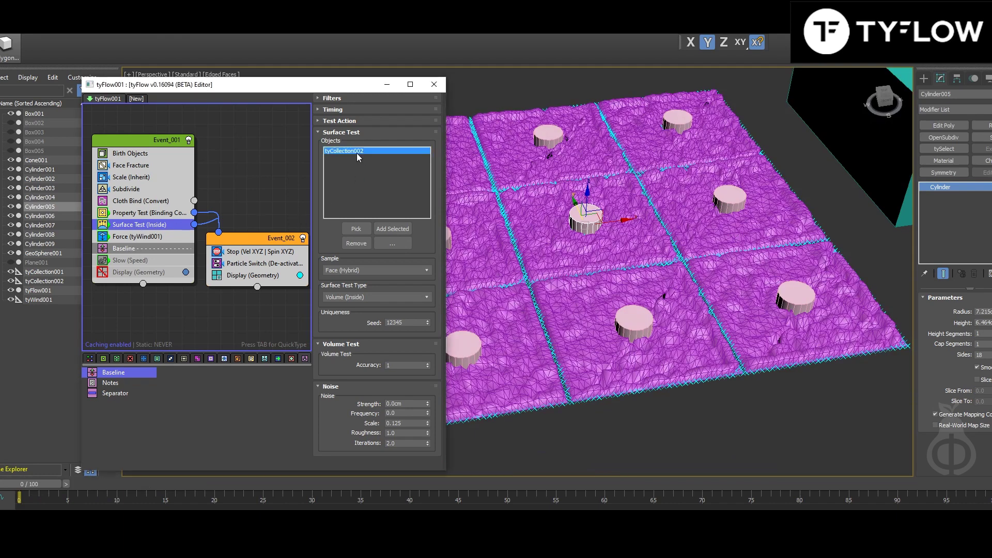
{"action": "scroll", "coordinate": [672, 264], "scroll_direction": "down", "scroll_amount": 3}
{"action": "middle_click_drag", "start_coordinate": [644, 271], "coordinate": [732, 181]}
{"action": "left_click", "coordinate": [550, 283]}
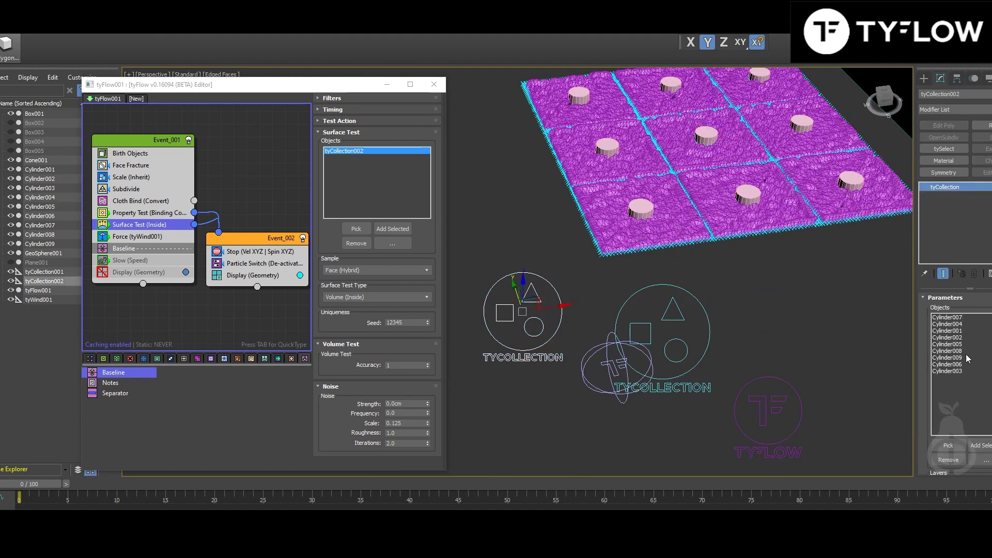
Move the middle cylinder in the cloth's front row along X and then Y, scrubbing the timeline to test each position.
{"action": "middle_click_drag", "start_coordinate": [749, 232], "coordinate": [719, 310]}
{"action": "left_click", "coordinate": [682, 176]}
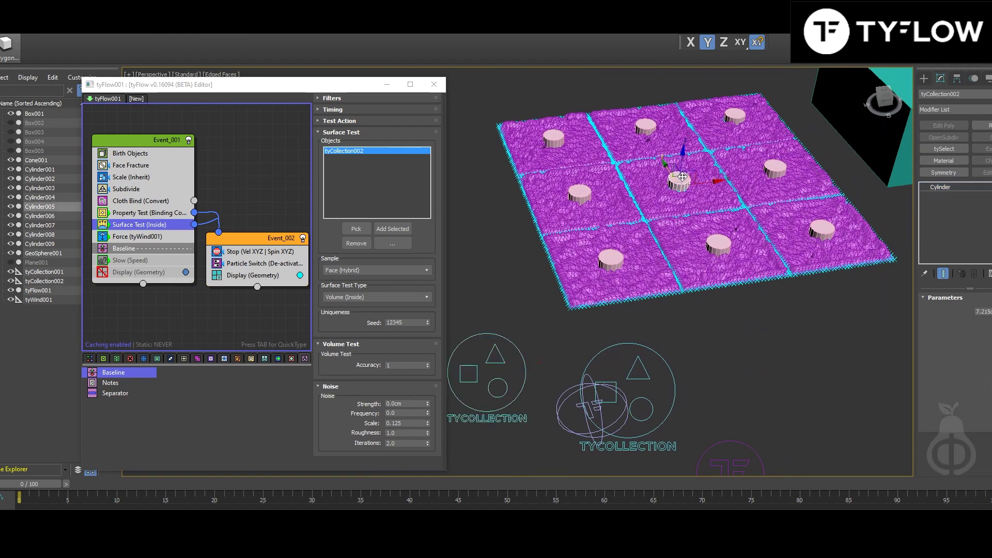
{"action": "left_click", "coordinate": [722, 248]}
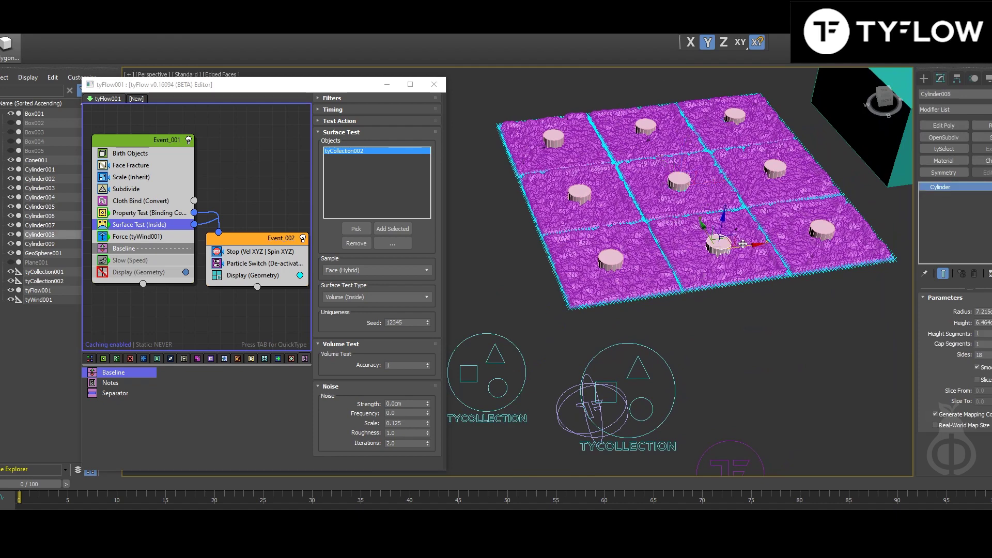
{"action": "left_click_drag", "start_coordinate": [744, 246], "coordinate": [760, 242]}
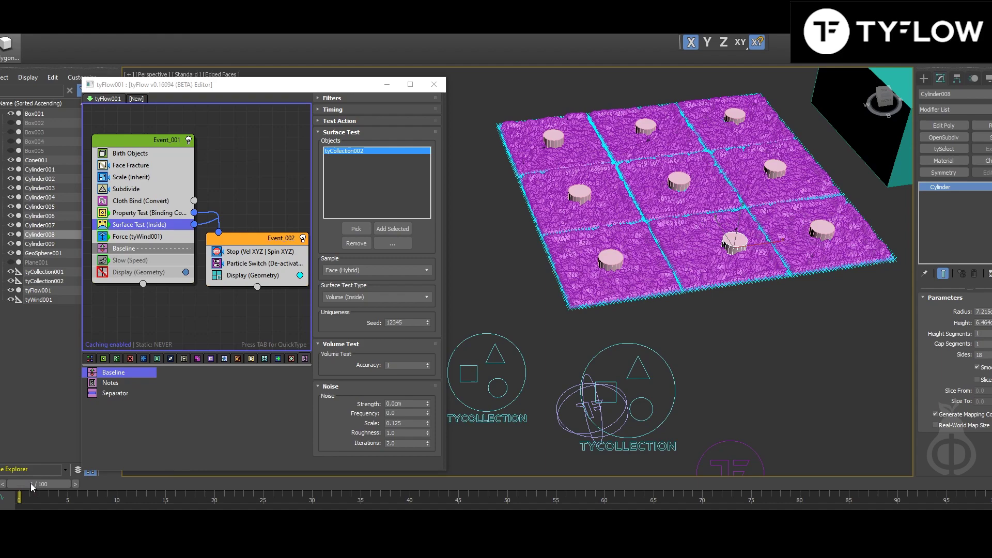
{"action": "mouse_move", "coordinate": [30, 483]}
{"action": "left_mouse_down"}
{"action": "mouse_move", "coordinate": [142, 483]}
{"action": "mouse_move", "coordinate": [21, 482]}
{"action": "left_mouse_up"}
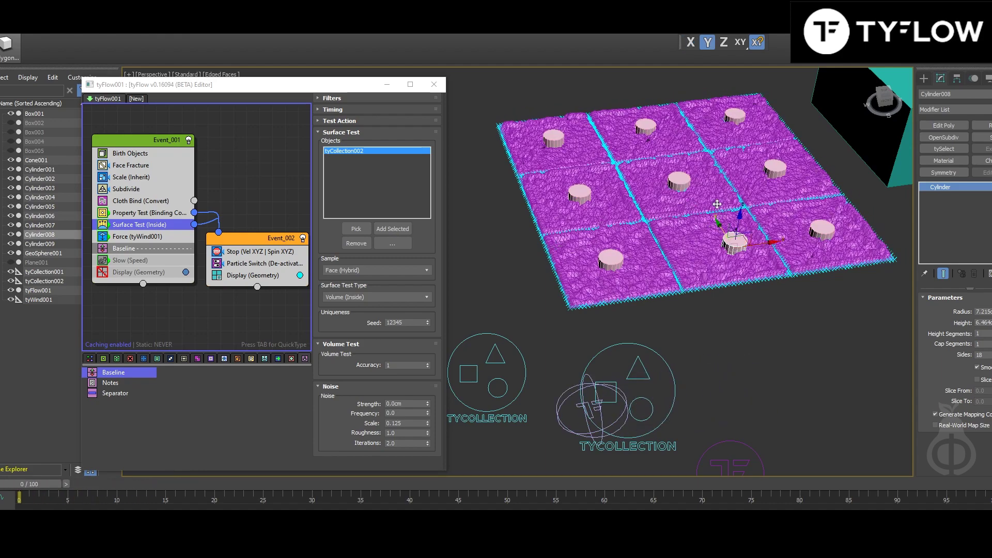
{"action": "left_click_drag", "start_coordinate": [724, 234], "coordinate": [710, 212]}
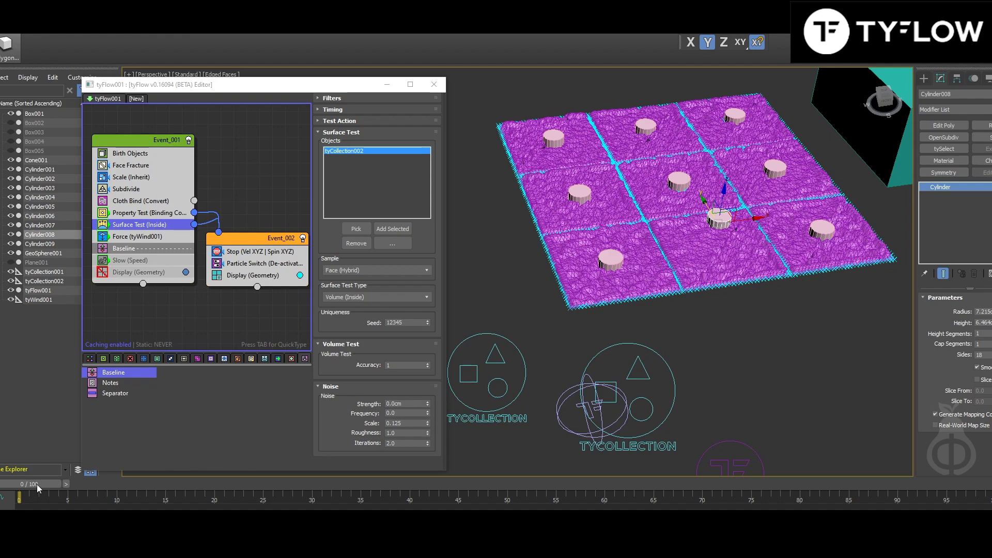
{"action": "left_click_drag", "start_coordinate": [39, 486], "coordinate": [2, 471]}
{"action": "left_click_drag", "start_coordinate": [260, 246], "coordinate": [277, 244]}
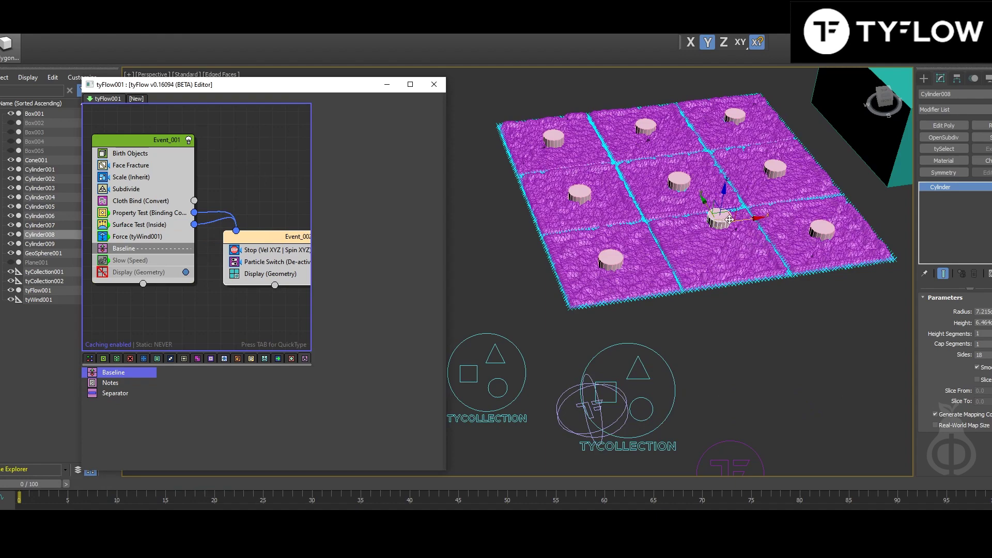
Move the front-row middle cylinder to the centre of its cloth panel and enlarge its radius to about 17.7.
{"action": "scroll", "coordinate": [703, 217], "scroll_direction": "up", "scroll_amount": 3}
{"action": "scroll", "coordinate": [697, 215], "scroll_direction": "up", "scroll_amount": 3}
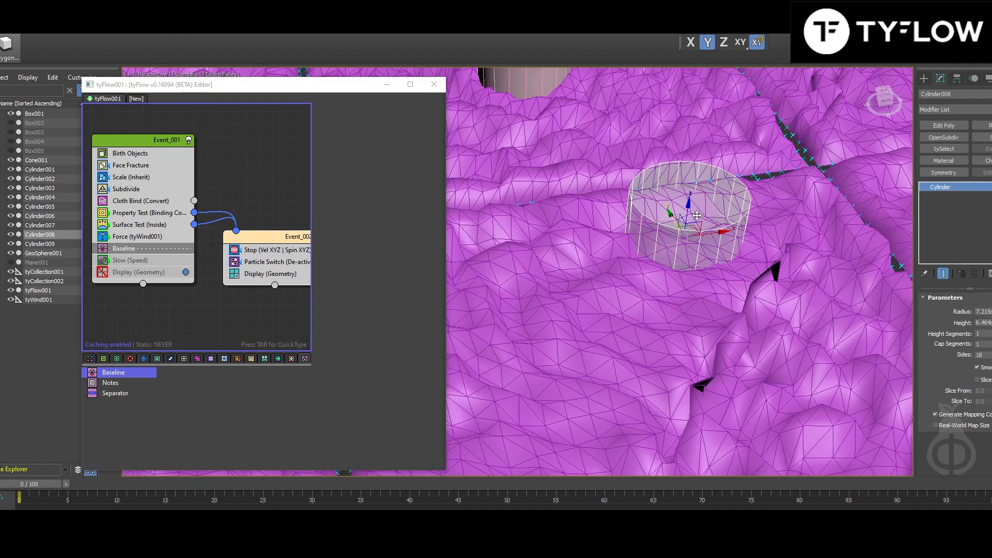
{"action": "mouse_move", "coordinate": [698, 216]}
{"action": "middle_mouse_down", "text": "alt"}
{"action": "mouse_move", "coordinate": [700, 268]}
{"action": "mouse_move", "coordinate": [690, 226]}
{"action": "middle_mouse_up", "text": "alt"}
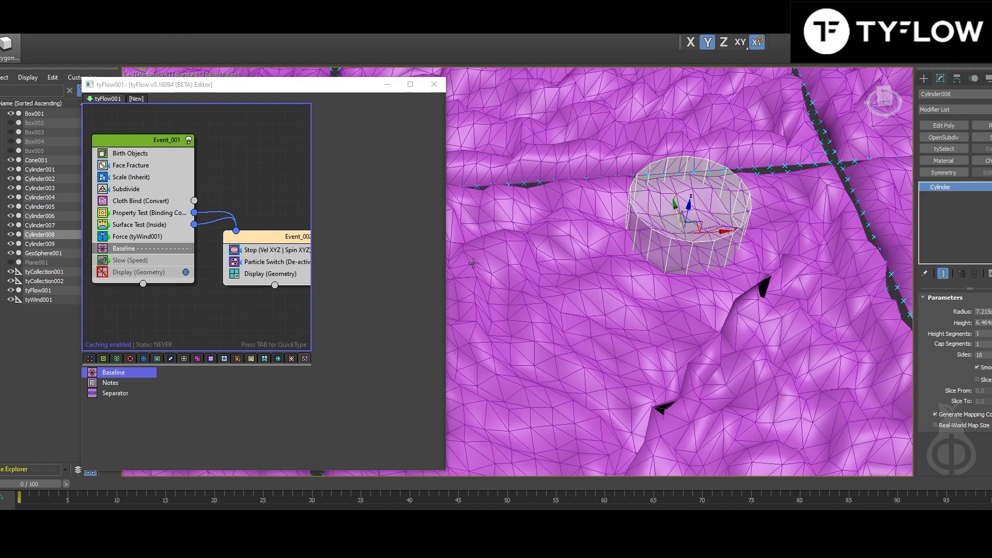
{"action": "scroll", "coordinate": [667, 243], "scroll_direction": "down", "scroll_amount": 6}
{"action": "scroll", "coordinate": [706, 250], "scroll_direction": "up", "scroll_amount": 3}
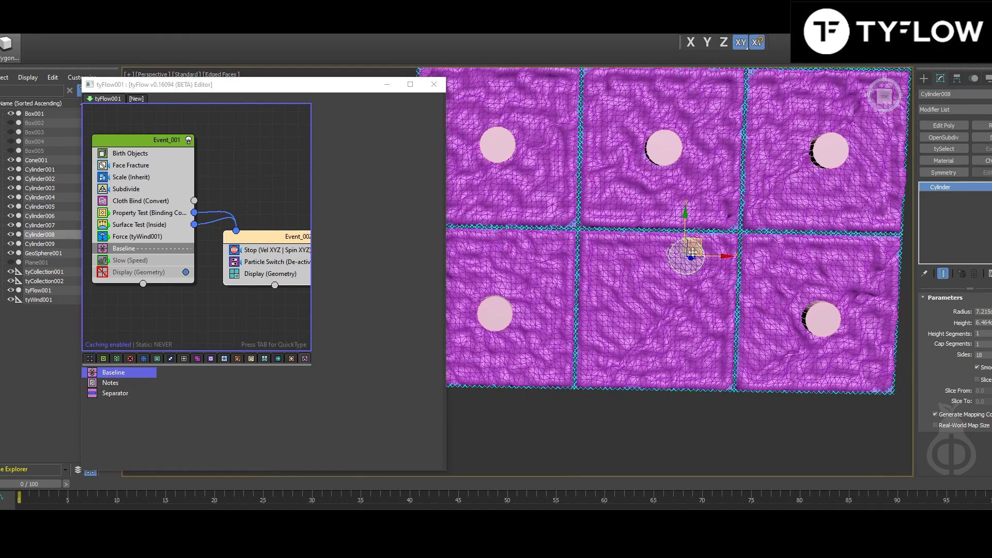
{"action": "left_click_drag", "start_coordinate": [695, 252], "coordinate": [681, 294]}
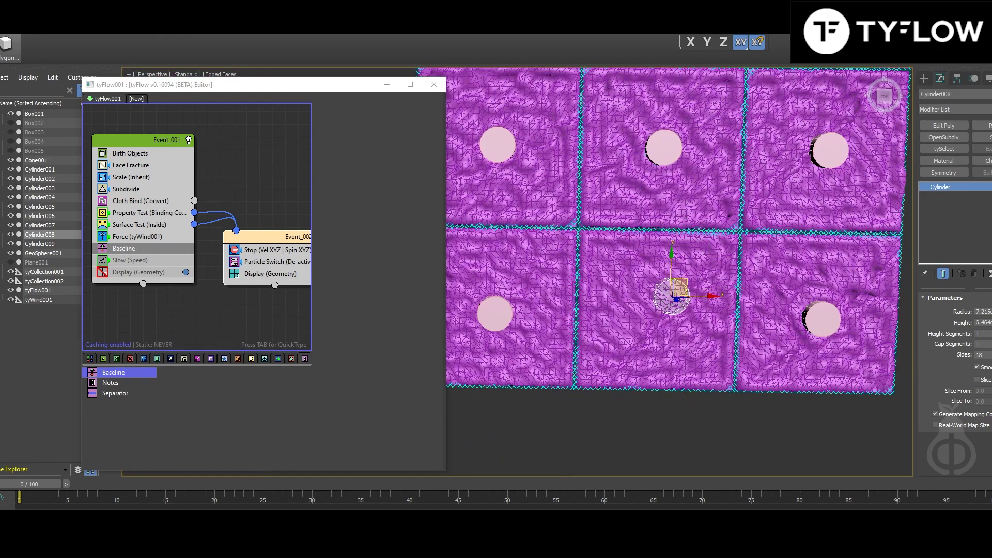
{"action": "left_click_drag", "start_coordinate": [991, 312], "coordinate": [991, 248]}
{"action": "middle_click_drag", "start_coordinate": [677, 299], "coordinate": [724, 254], "text": "alt"}
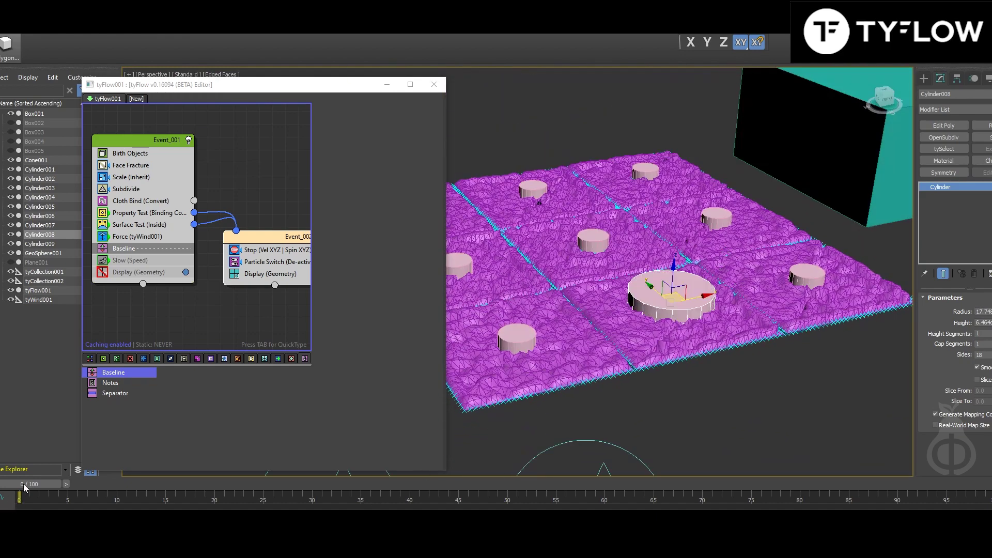
Preview how the cloth inflates around the enlarged cylinder up to frame 24.
{"action": "left_click_drag", "start_coordinate": [23, 484], "coordinate": [279, 490]}
{"action": "middle_click_drag", "start_coordinate": [650, 368], "coordinate": [686, 354], "text": "alt"}
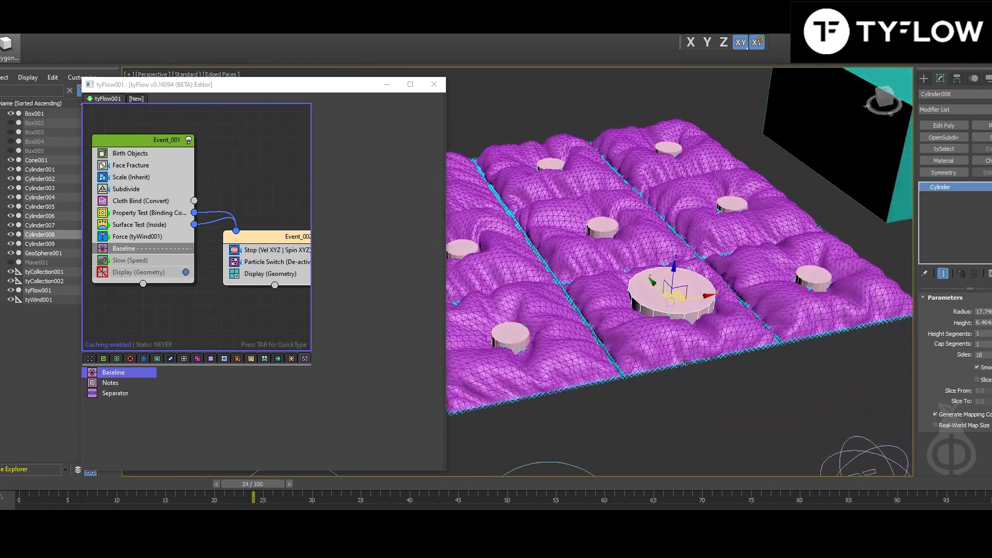
{"action": "scroll", "coordinate": [685, 355], "scroll_direction": "down", "scroll_amount": 3}
Move Baseline below the Slow operator, set its X, Y and Z velocity slowdown to 30%, and return to frame 0.
{"action": "left_click_drag", "start_coordinate": [125, 254], "coordinate": [139, 262]}
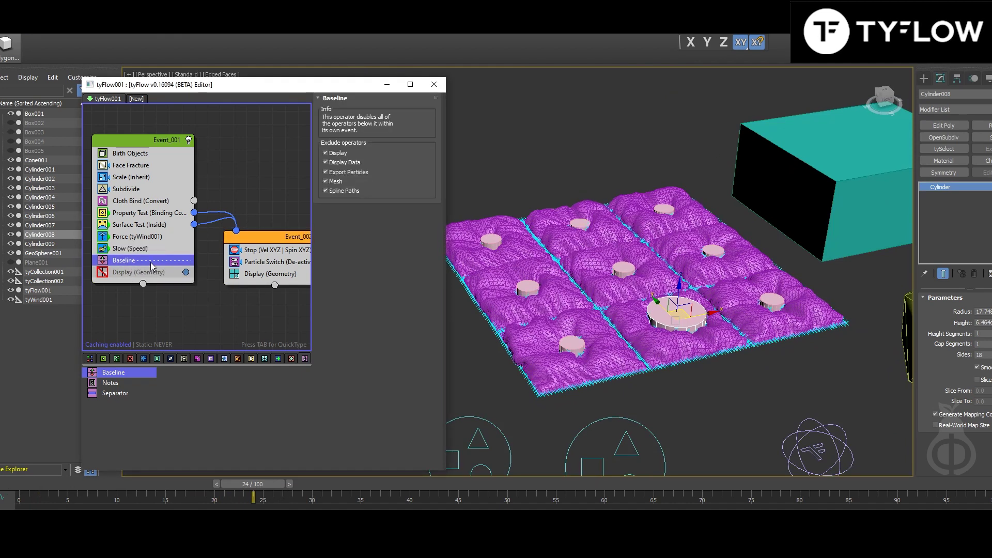
{"action": "left_click", "coordinate": [148, 251]}
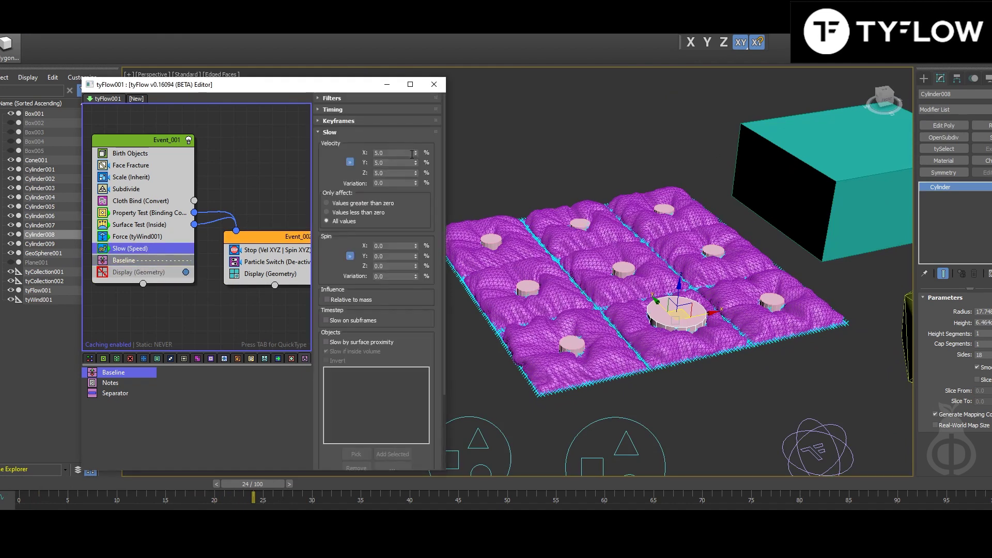
{"action": "left_click_drag", "start_coordinate": [406, 156], "coordinate": [361, 155]}
{"action": "type", "text": "30"}
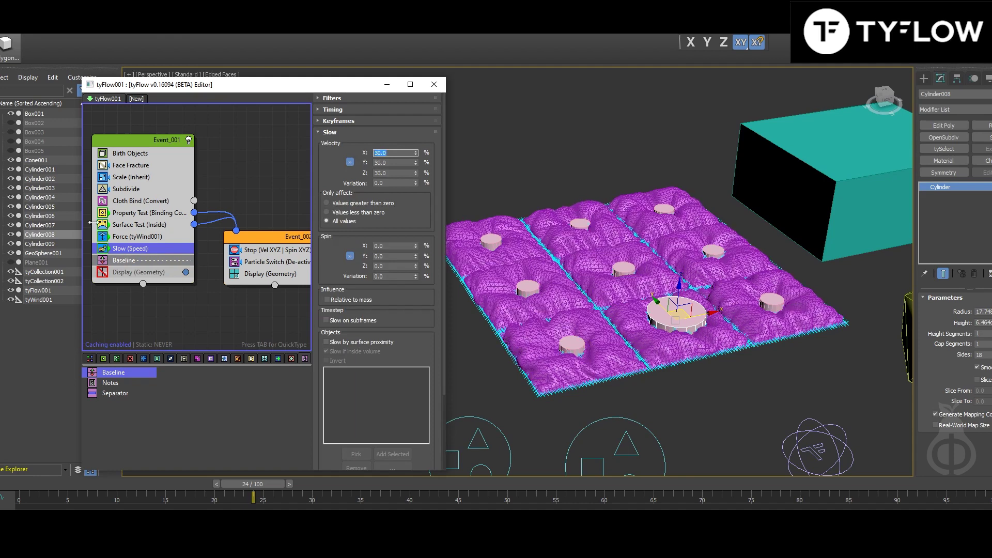
{"action": "mouse_move", "coordinate": [18, 485]}
{"action": "left_mouse_down"}
{"action": "mouse_move", "coordinate": [253, 467]}
{"action": "mouse_move", "coordinate": [398, 465]}
{"action": "mouse_move", "coordinate": [455, 476]}
{"action": "mouse_move", "coordinate": [18, 490]}
{"action": "left_mouse_up"}
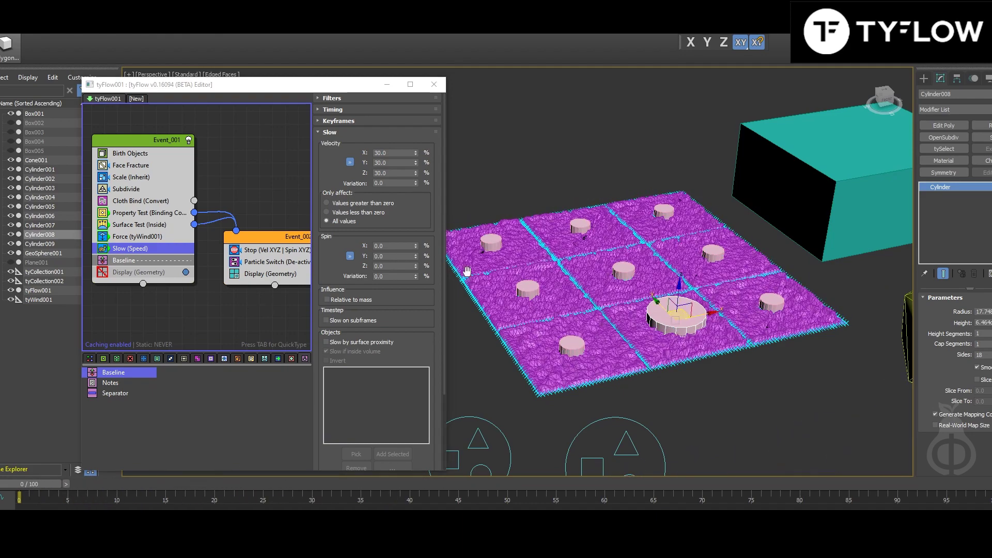
Select the tyCollection001 helper that holds Plane001 and close the tyFlow editor.
{"action": "mouse_move", "coordinate": [594, 276]}
{"action": "middle_mouse_down", "text": "alt"}
{"action": "mouse_move", "coordinate": [548, 274]}
{"action": "mouse_move", "coordinate": [591, 250]}
{"action": "mouse_move", "coordinate": [563, 264]}
{"action": "mouse_move", "coordinate": [584, 285]}
{"action": "middle_mouse_up", "text": "alt"}
{"action": "scroll", "coordinate": [591, 250], "scroll_direction": "down", "scroll_amount": 3}
{"action": "middle_click_drag", "start_coordinate": [584, 284], "coordinate": [559, 274]}
{"action": "left_click", "coordinate": [583, 385]}
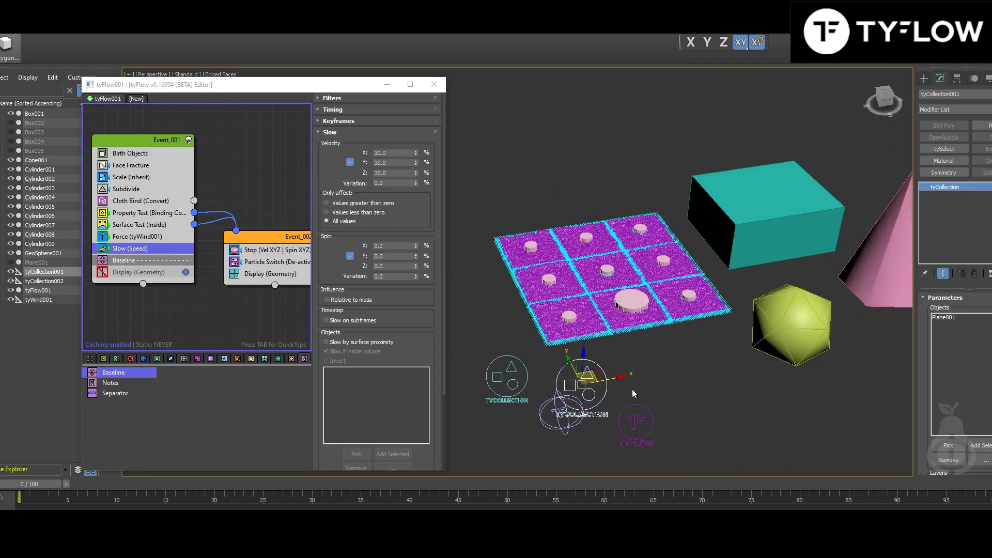
{"action": "middle_click_drag", "start_coordinate": [725, 370], "coordinate": [703, 368], "text": "alt"}
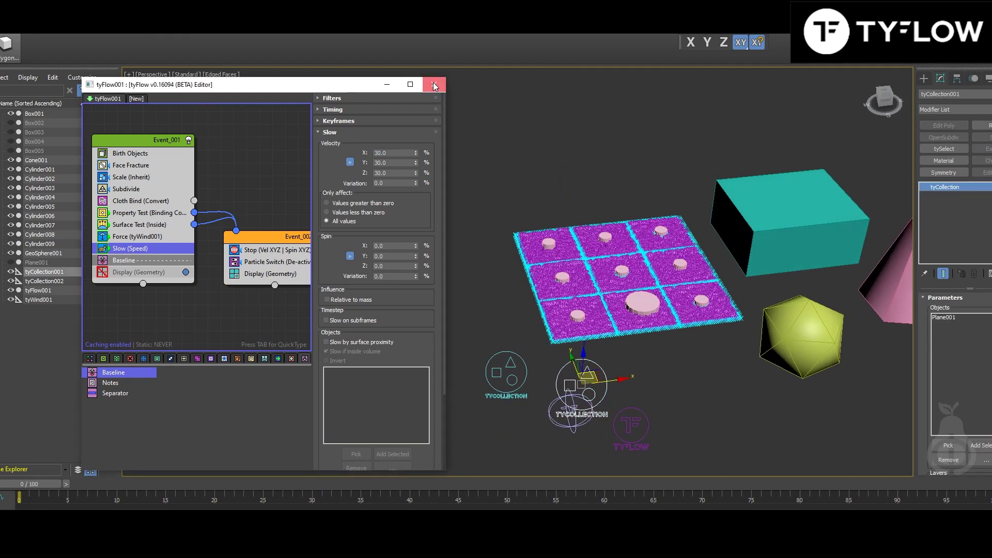
{"action": "left_click", "coordinate": [433, 85]}
Add the teal Box001 to the tyCollection001 object list and preview the inflation up to frame 29.
{"action": "middle_click_drag", "start_coordinate": [623, 334], "coordinate": [423, 328]}
{"action": "middle_click_drag", "start_coordinate": [504, 342], "coordinate": [423, 327], "text": "alt"}
{"action": "scroll", "coordinate": [488, 351], "scroll_direction": "up", "scroll_amount": 3}
{"action": "left_click", "coordinate": [949, 446]}
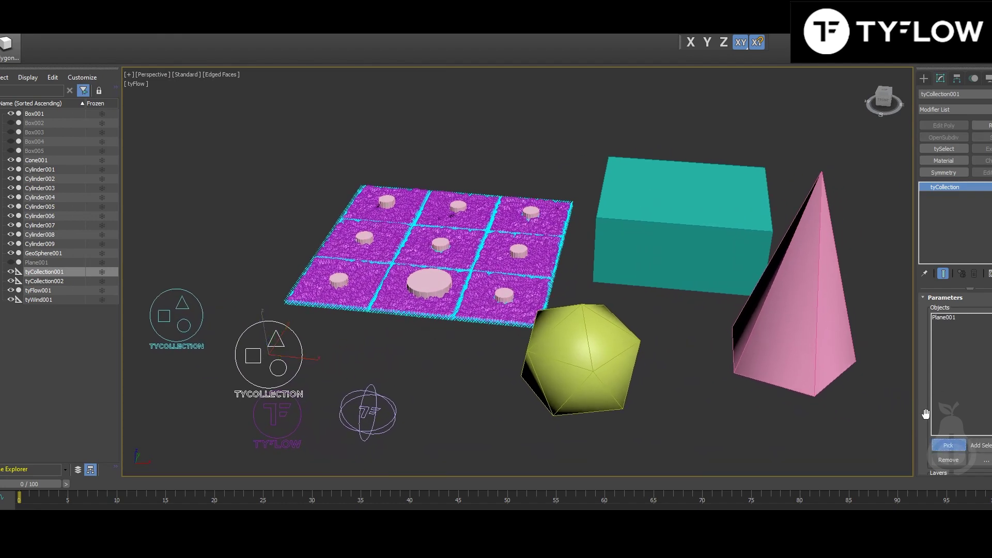
{"action": "left_click", "coordinate": [742, 320]}
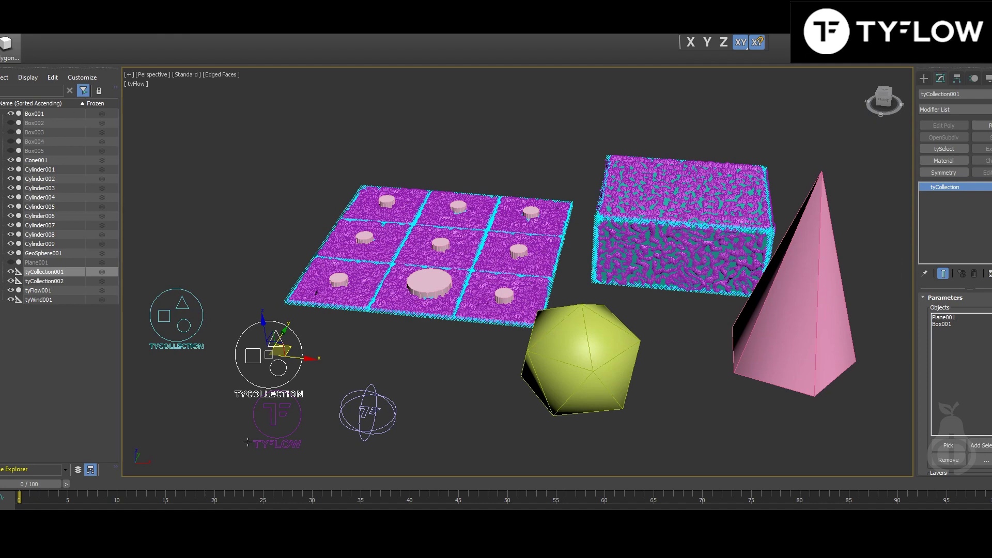
{"action": "left_click_drag", "start_coordinate": [42, 484], "coordinate": [156, 487]}
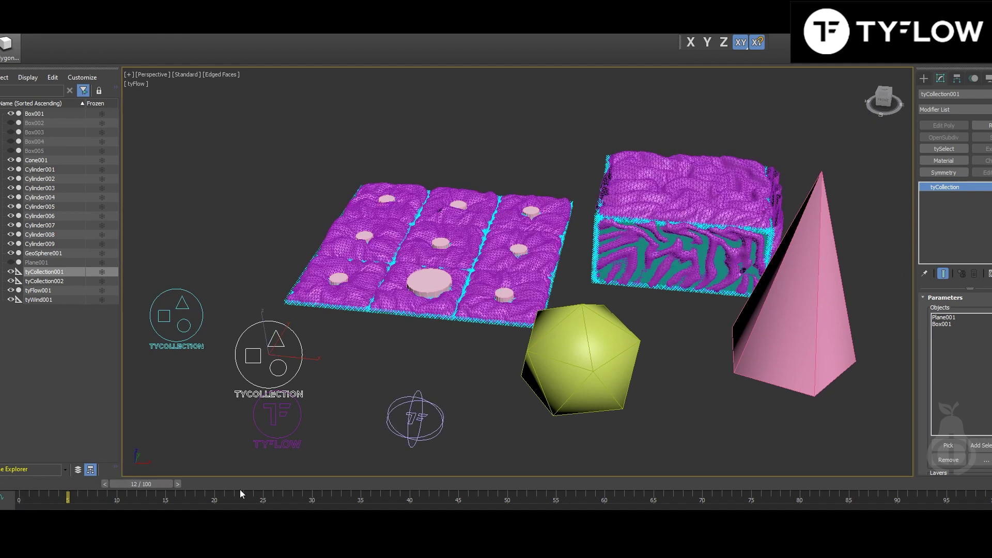
{"action": "left_click_drag", "start_coordinate": [240, 489], "coordinate": [311, 485]}
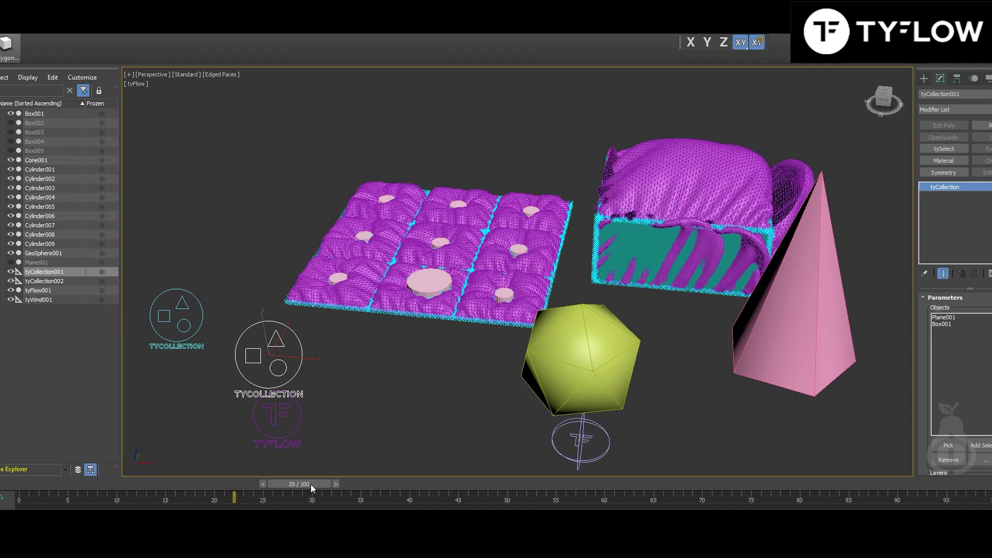
Set Box001's width segments to 2 and preview the split cloth faces up to frame 44.
{"action": "left_click", "coordinate": [655, 307]}
{"action": "left_click", "coordinate": [652, 262]}
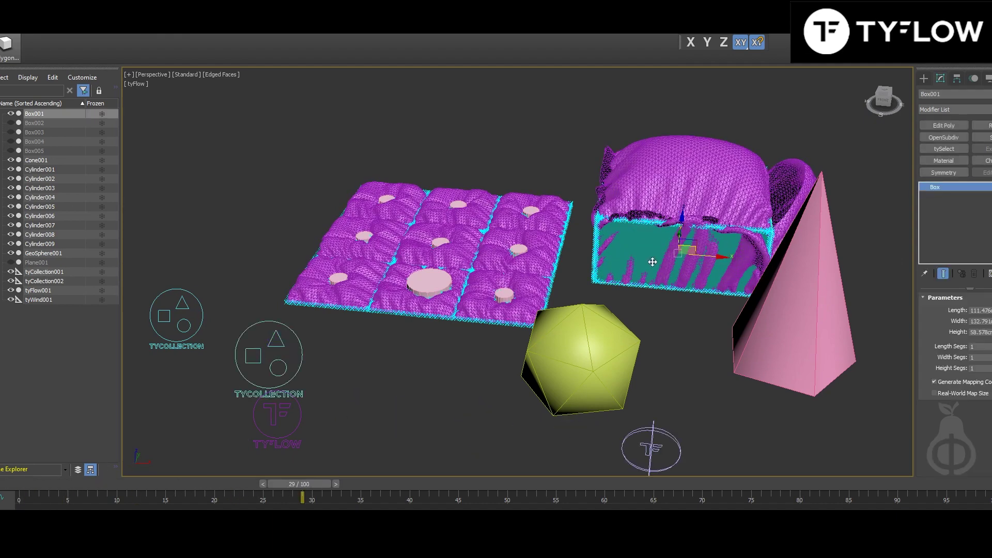
{"action": "left_click", "coordinate": [983, 358]}
{"action": "middle_click_drag", "start_coordinate": [772, 300], "coordinate": [796, 310], "text": "alt"}
{"action": "left_click_drag", "start_coordinate": [213, 495], "coordinate": [455, 486]}
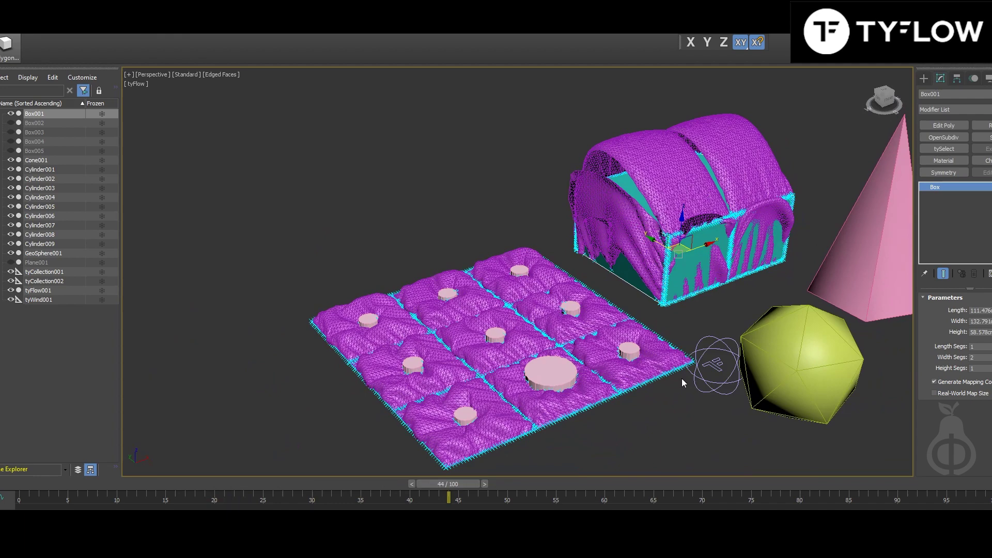
Reopen the tyFlow001 editor and set the Property Test (Binding Count) value to 14.5, checking the box's cloth edges.
{"action": "scroll", "coordinate": [683, 382], "scroll_direction": "down", "scroll_amount": 4}
{"action": "middle_click_drag", "start_coordinate": [660, 332], "coordinate": [629, 322]}
{"action": "left_click", "coordinate": [585, 435]}
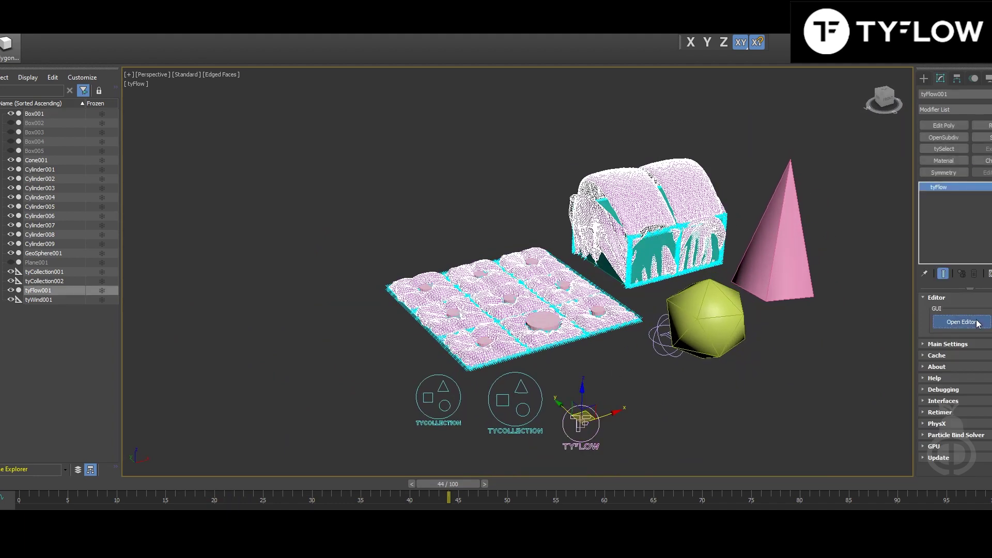
{"action": "left_click", "coordinate": [961, 322]}
{"action": "left_click", "coordinate": [130, 214]}
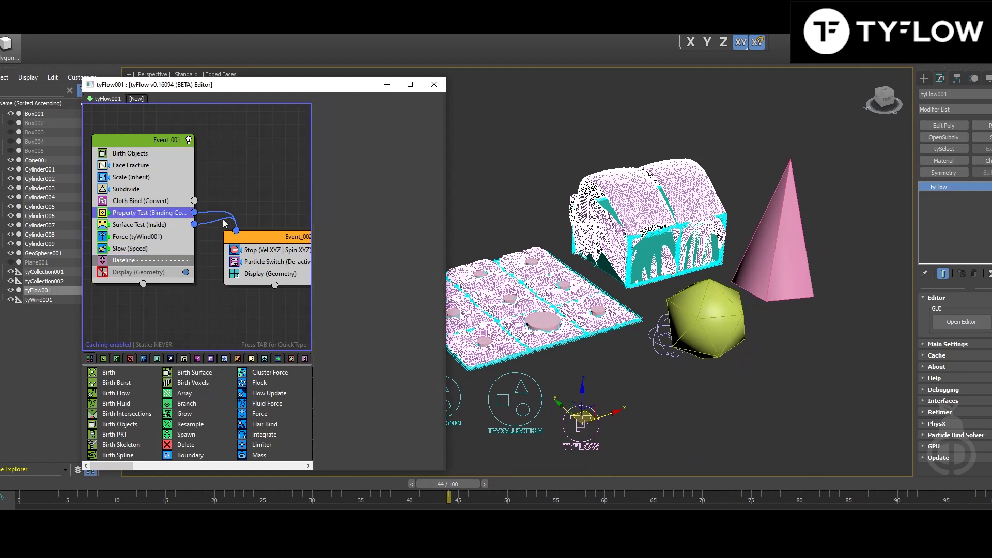
{"action": "left_click_drag", "start_coordinate": [407, 251], "coordinate": [384, 251]}
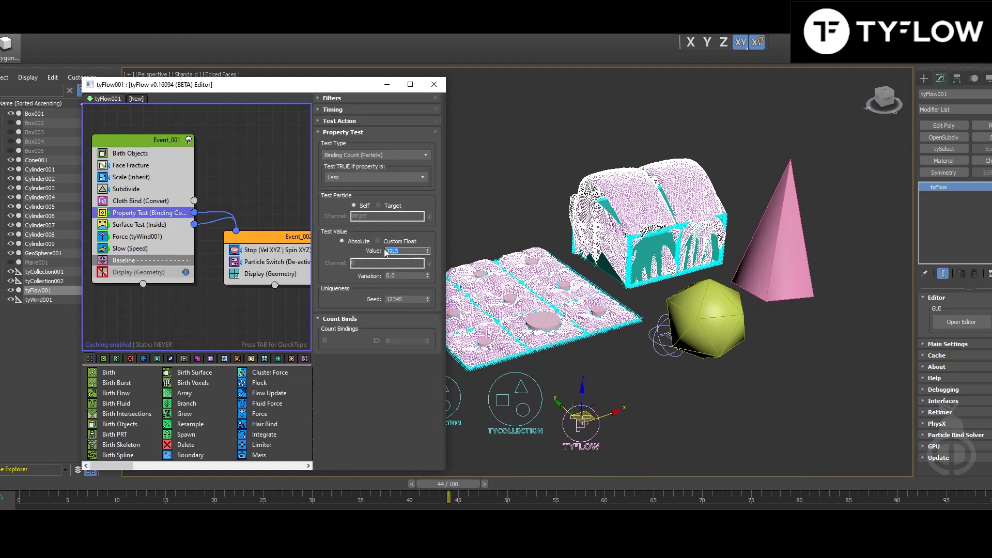
{"action": "type", "text": "14"}
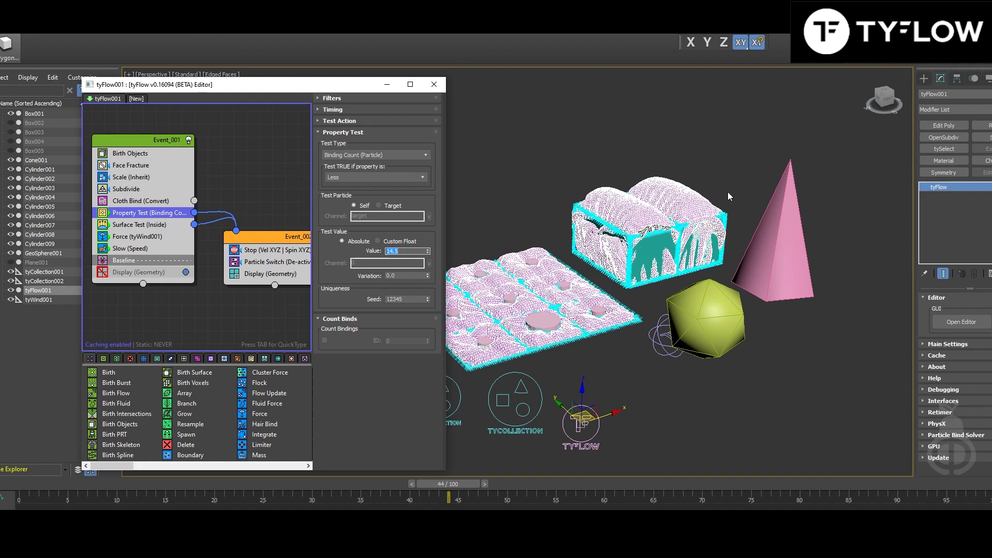
{"action": "scroll", "coordinate": [721, 196], "scroll_direction": "up", "scroll_amount": 8}
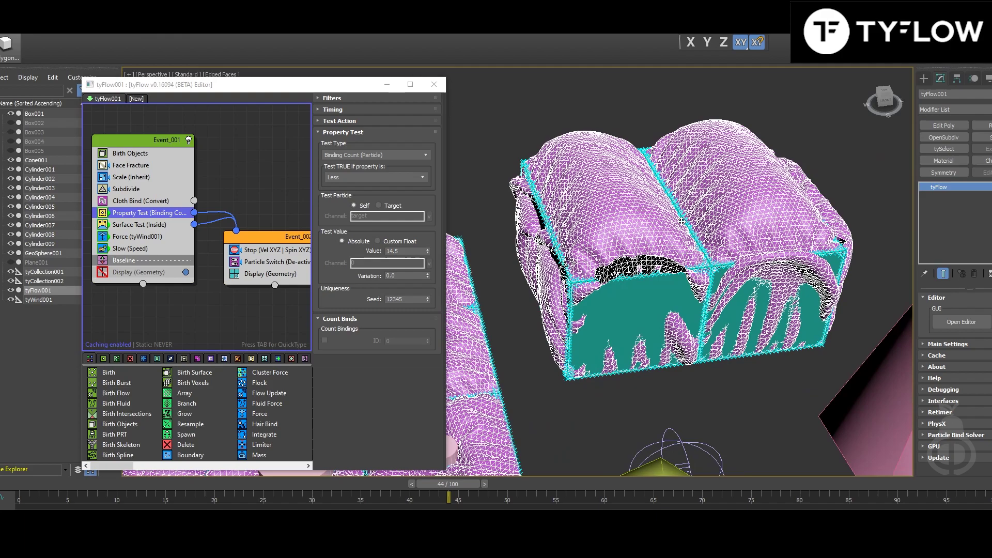
Scrub the timeline back toward its start and open the Property Test value for editing.
{"action": "left_click_drag", "start_coordinate": [443, 485], "coordinate": [43, 485]}
{"action": "left_click", "coordinate": [409, 251]}
{"action": "key", "text": "/"}
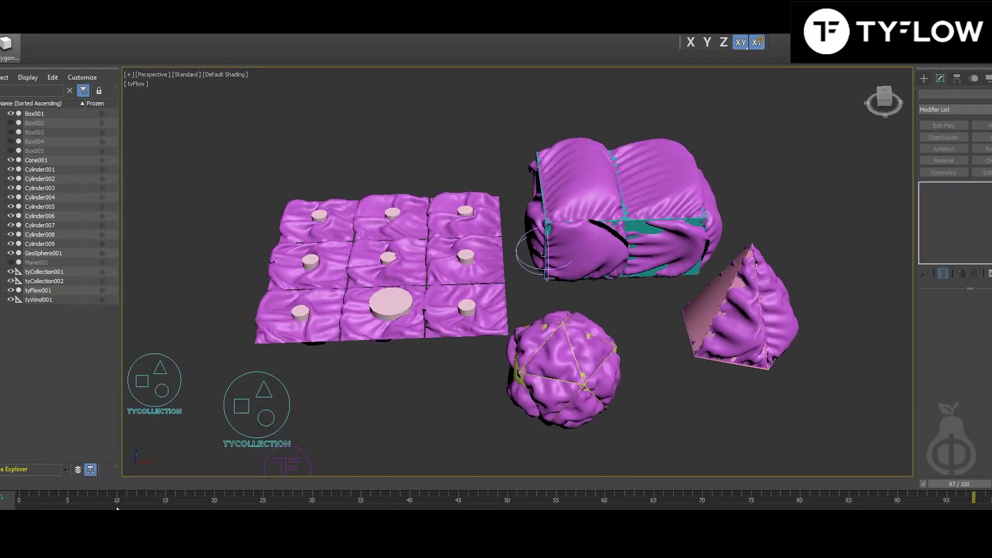
Take the timeline back to frame 8 and select the tyFlow001 object.
{"action": "left_click", "coordinate": [110, 485]}
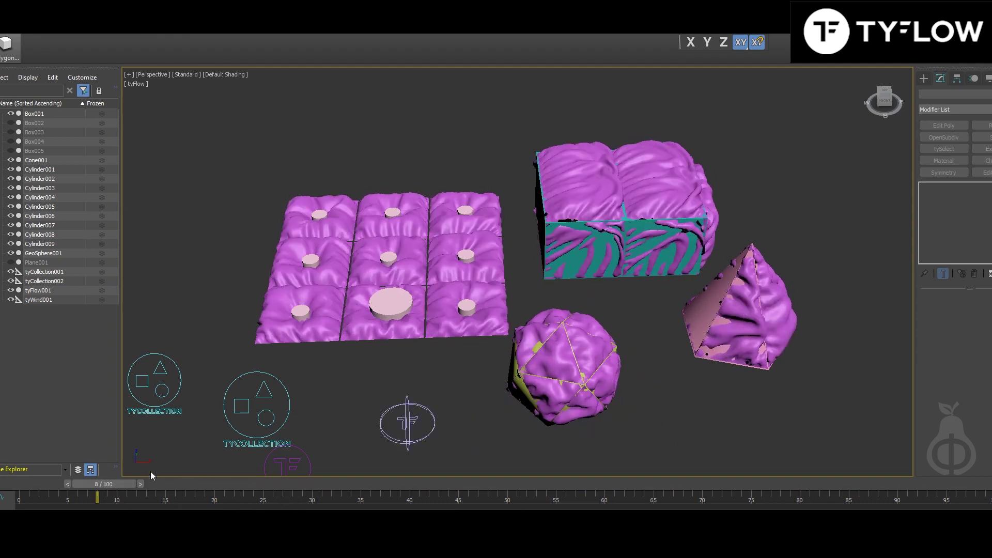
{"action": "left_click", "coordinate": [299, 452]}
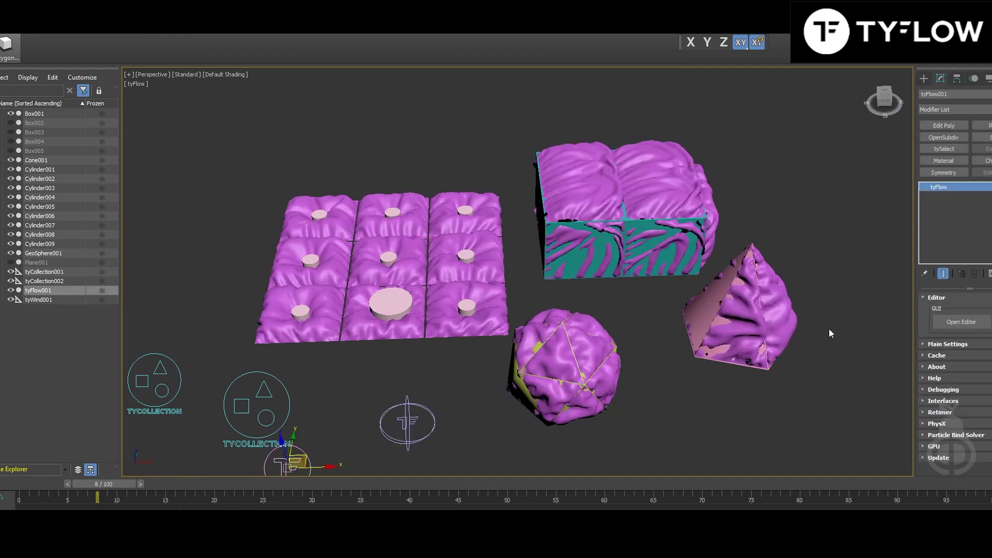